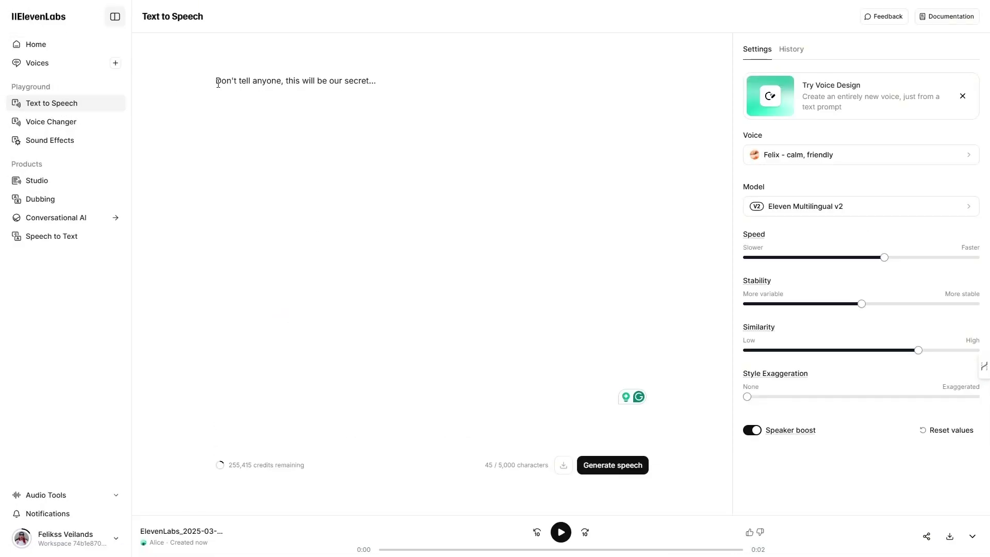
Step: Preview the Dr Lovejoy and Whisper voices, then choose Whisper as the speaking voice
left_click(856, 155)
scroll(774, 309, "down", 5)
left_click(751, 269)
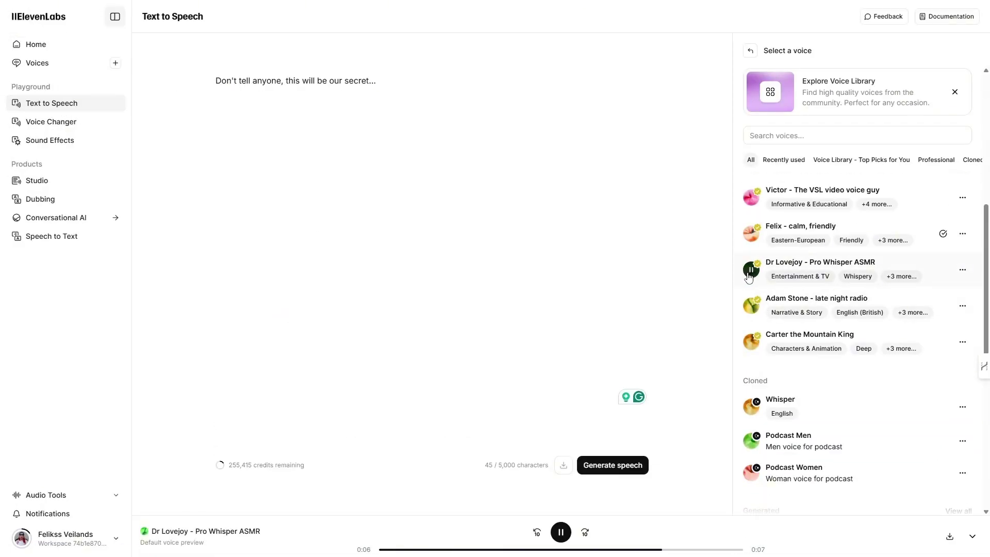
scroll(749, 277, "up", 5)
left_click(751, 280)
left_click(815, 280)
Step: Generate the secret line in the Whisper voice and turn Notify Me back on
left_click(613, 466)
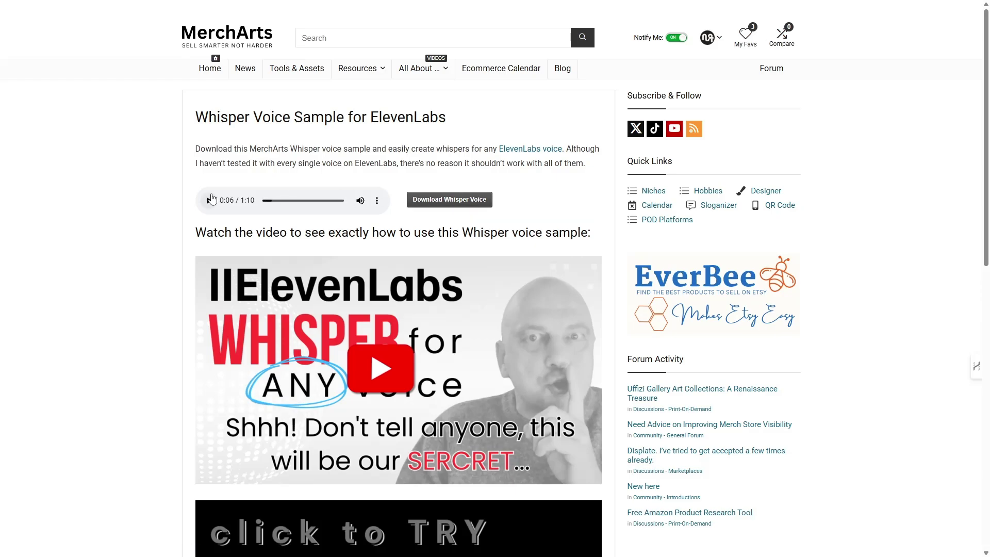
left_click(676, 37)
left_click(676, 38)
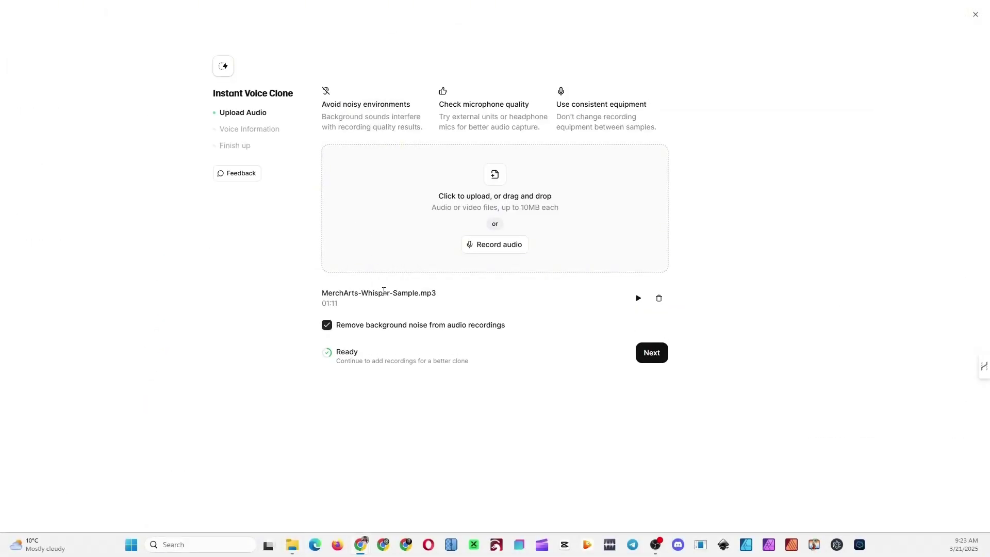
Step: Upload MerchArts-Whisper-Sample.mp3 to start the instant voice clone
left_click(652, 352)
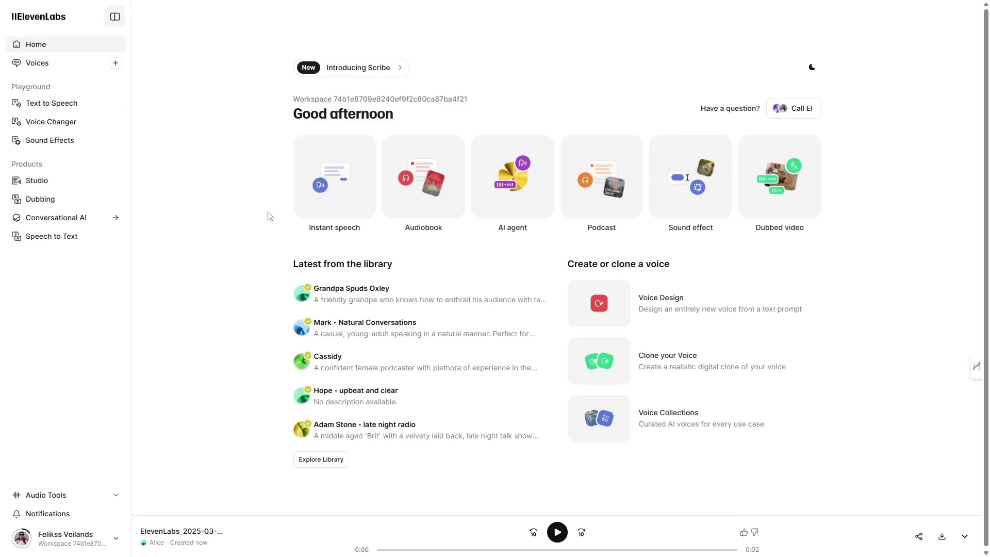
Step: In Text to Speech, paste "Don't tell anyone, this will be our secret..." as the script
left_click(60, 106)
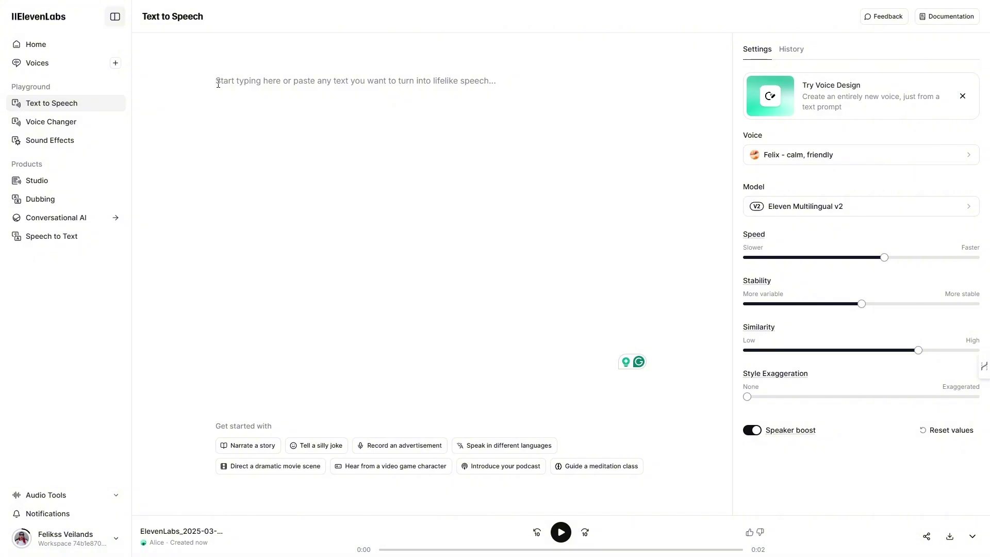
left_click(219, 81)
key("ctrl+v")
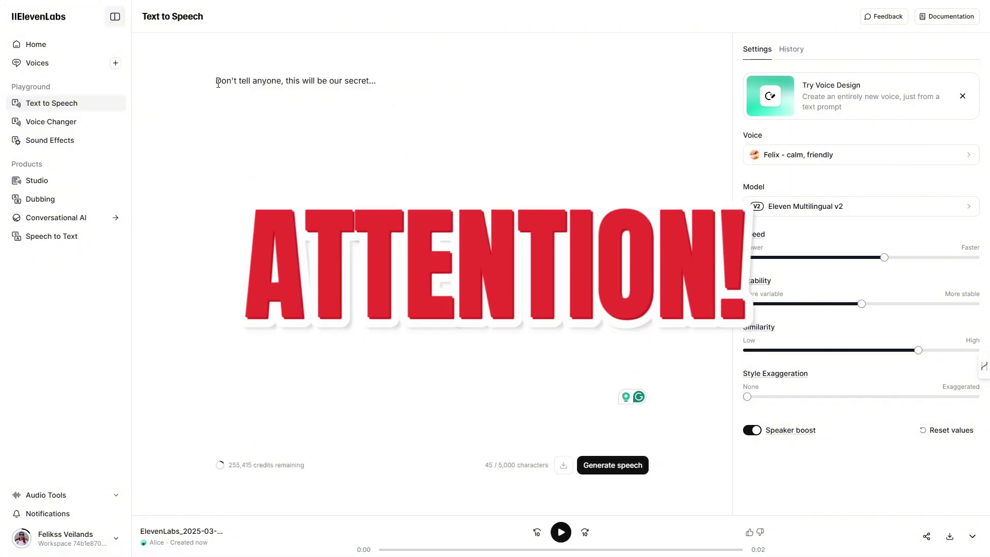
Step: Preview the Dr Lovejoy and Whisper voices in the voice list, then select Whisper
left_click(790, 161)
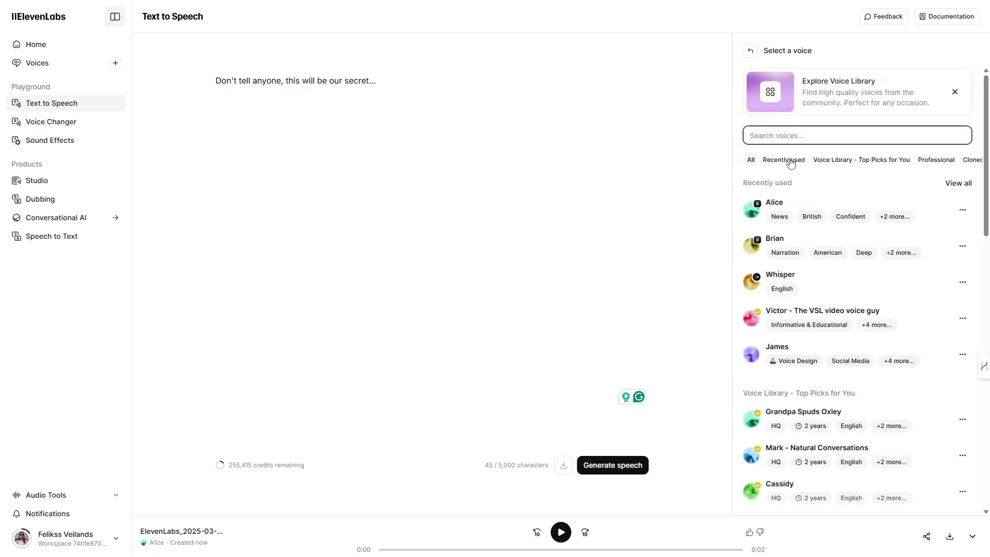
scroll(780, 388, "down", 1)
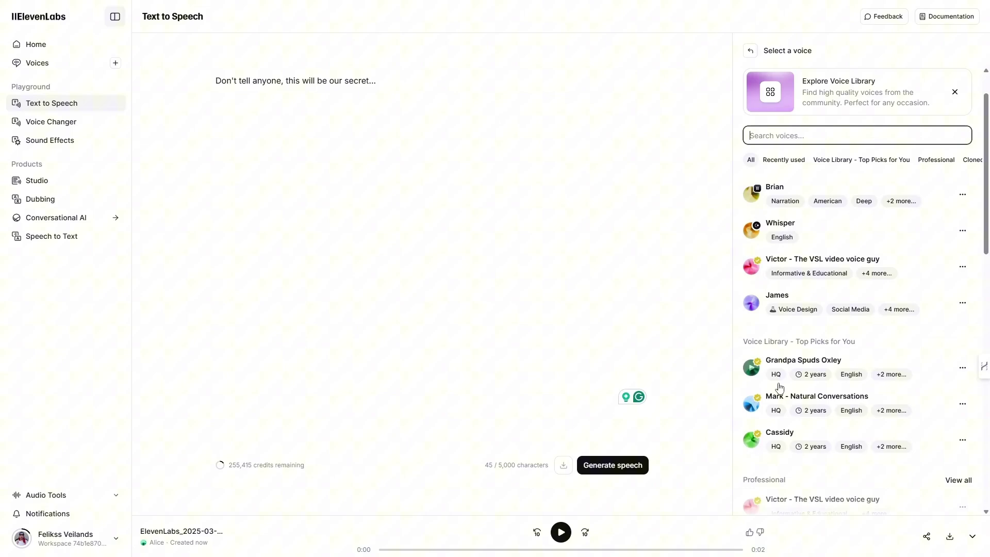
scroll(780, 388, "down", 4)
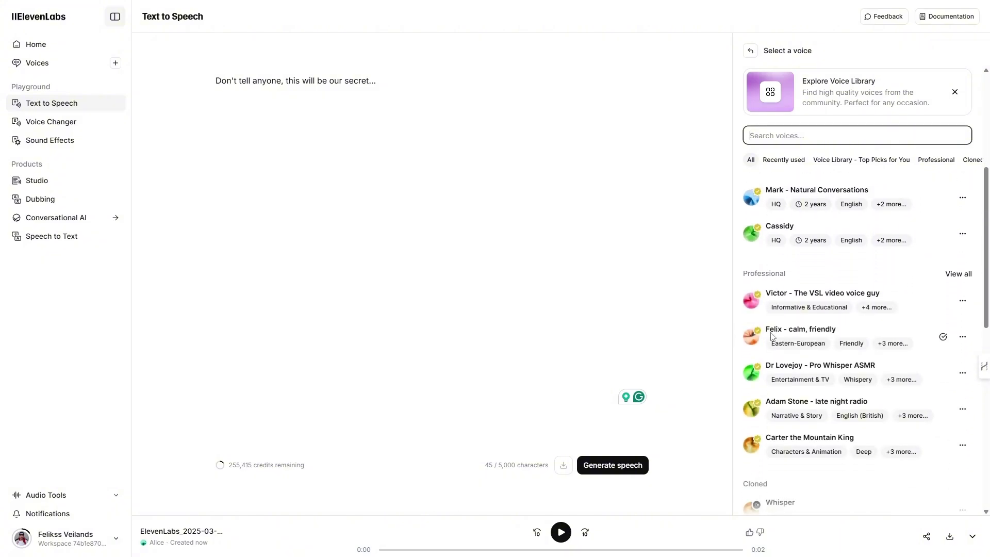
scroll(768, 320, "down", 1)
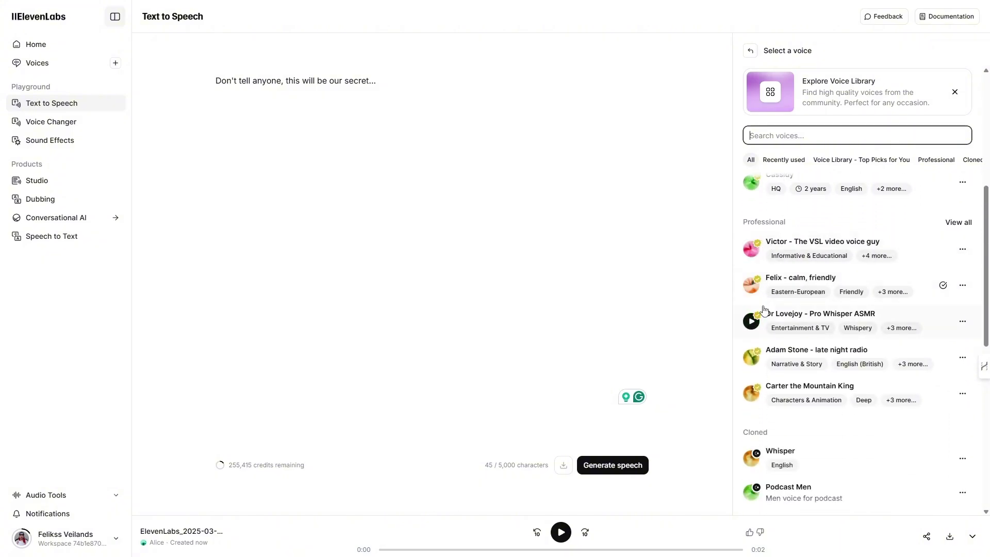
scroll(765, 309, "down", 1)
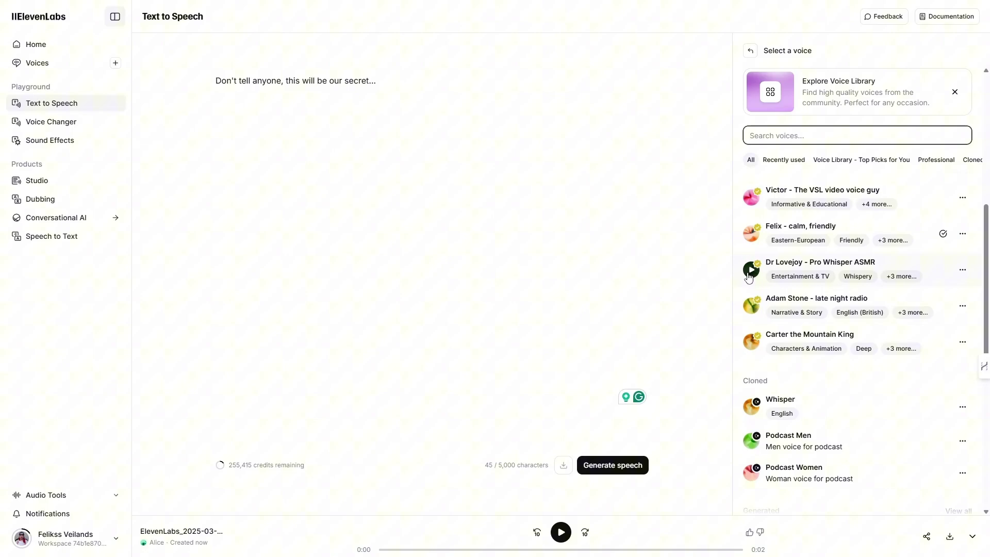
left_click(749, 275)
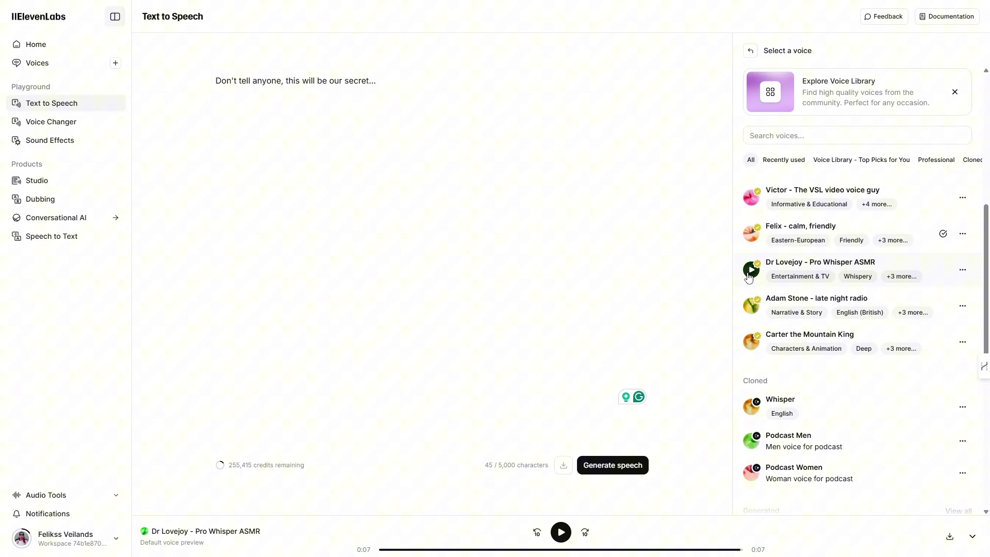
scroll(749, 276, "up", 6)
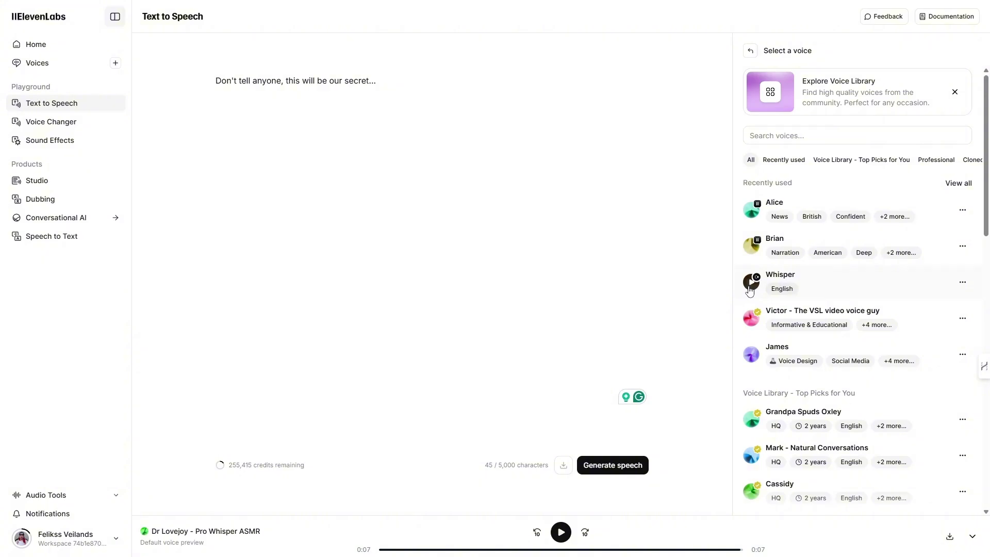
left_click(750, 289)
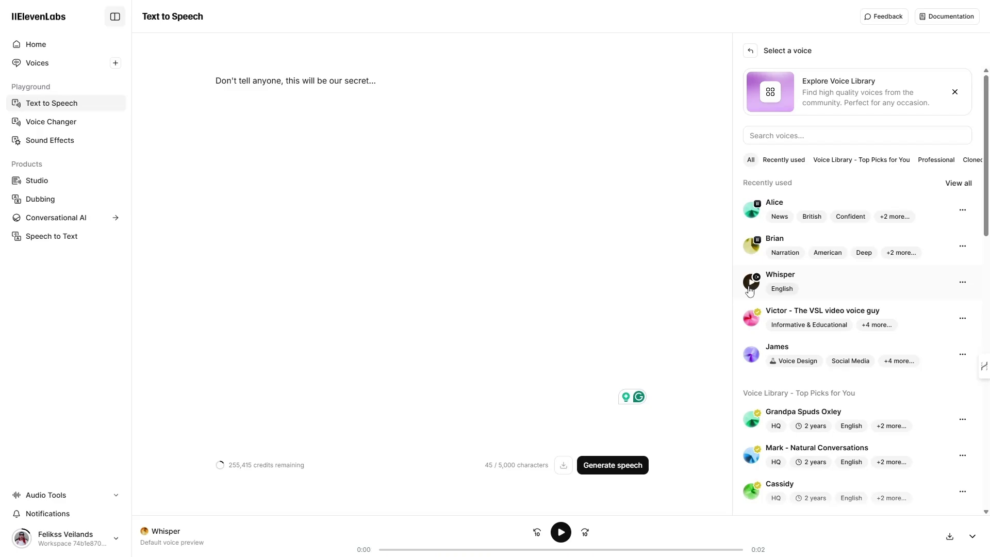
left_click(825, 284)
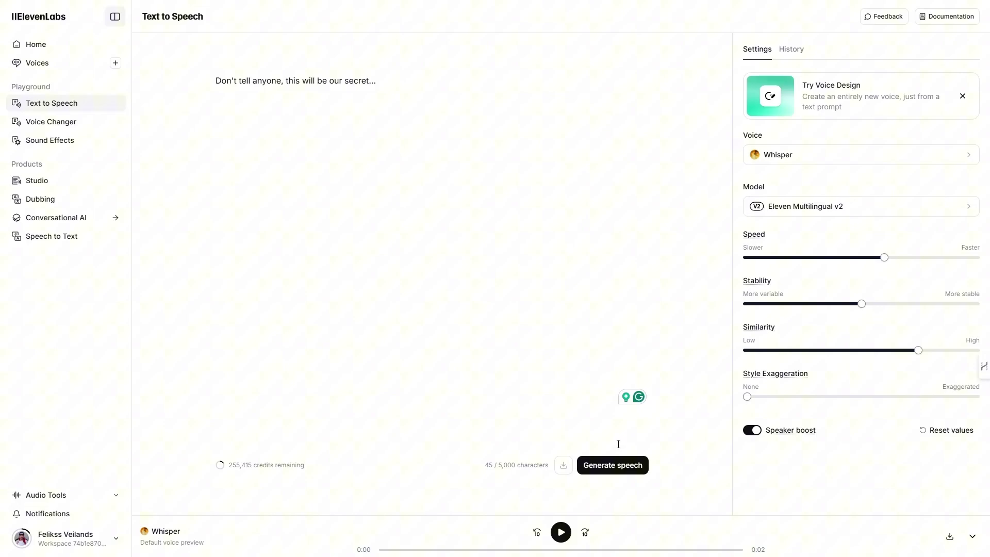
Step: Generate the secret line in the Whisper voice and download the 0:02 clip
left_click(607, 461)
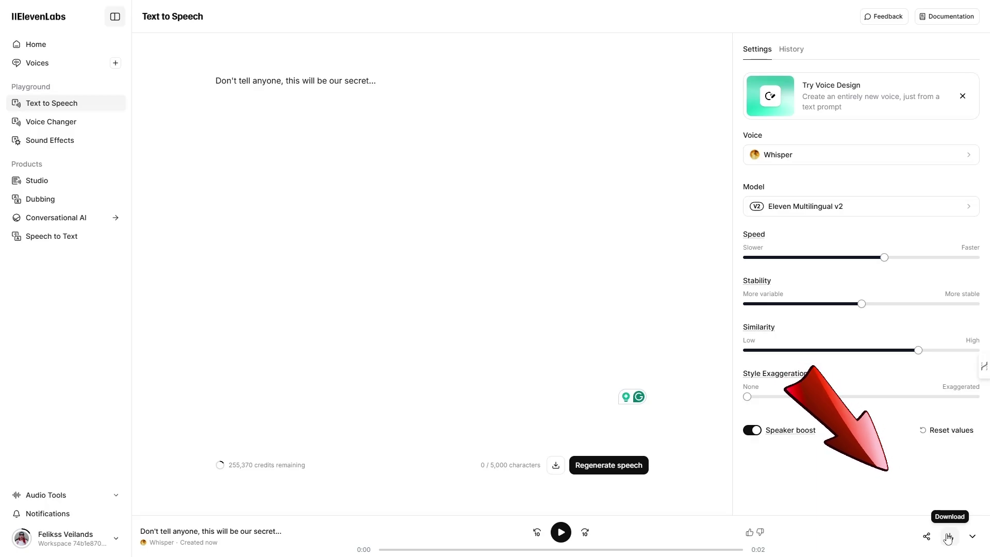
left_click(949, 538)
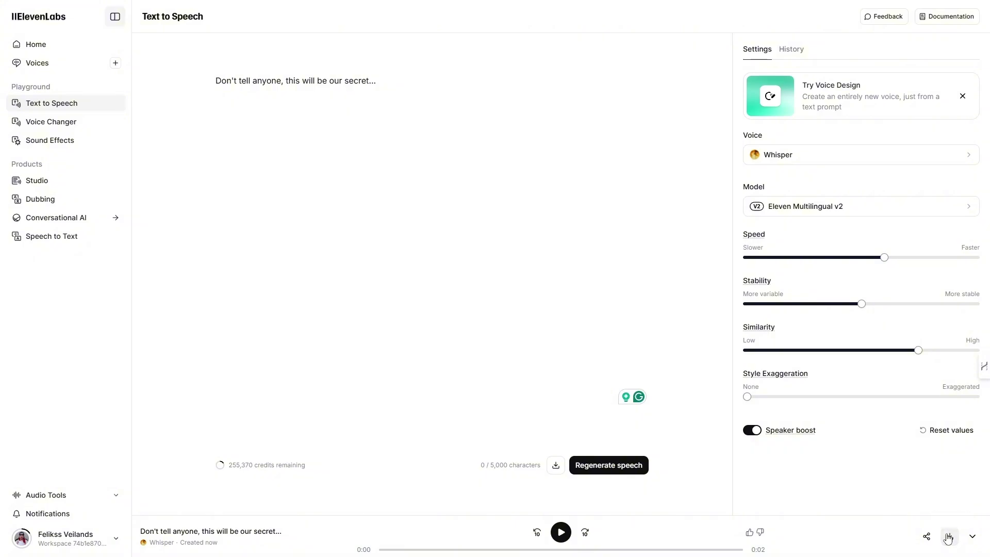
Step: Drag the downloaded ElevenLabs Whisper file into the Voice Changer upload area
left_click(84, 128)
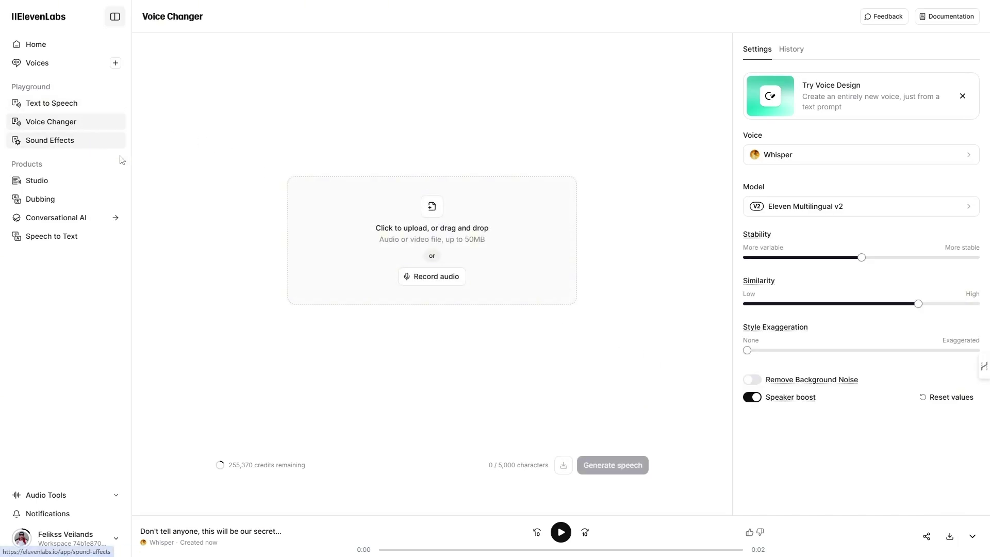
key("alt+Tab")
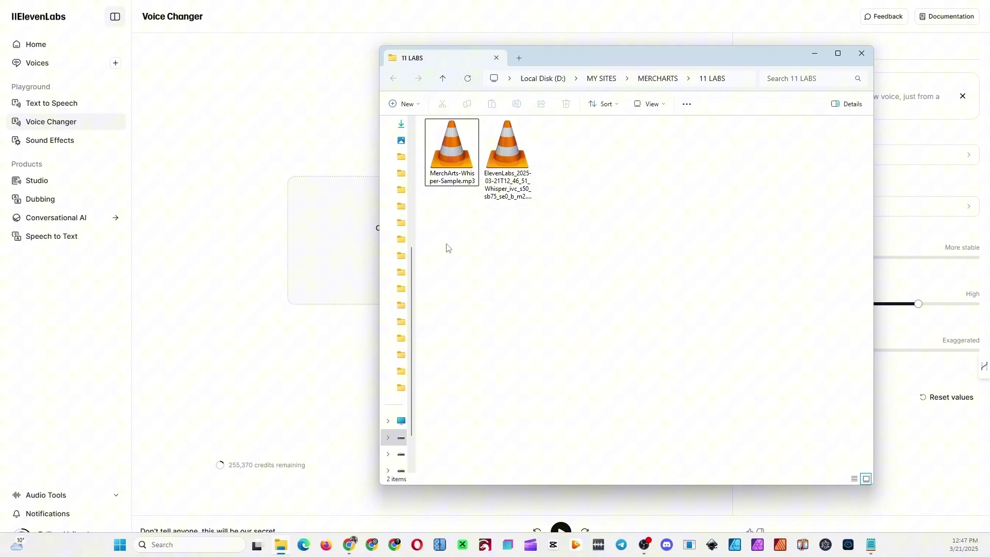
left_click(507, 165)
left_click_drag(507, 165, 341, 224)
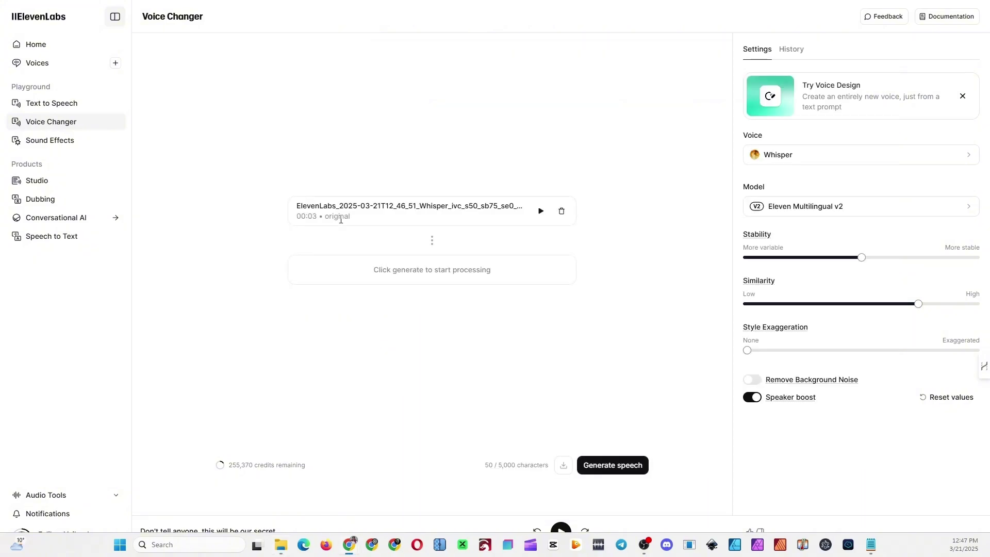
Step: Preview Brian's voice and select Brian as the target voice
left_click(823, 162)
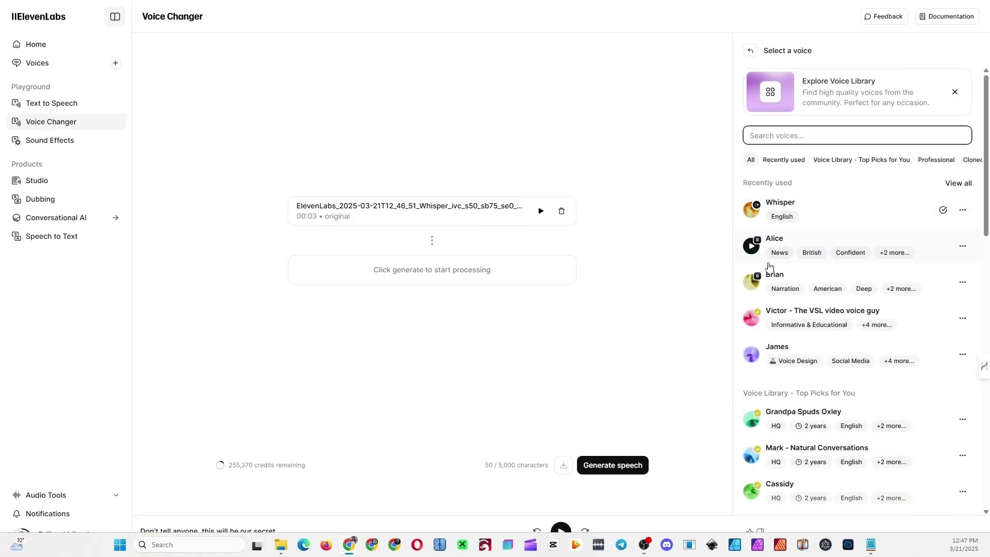
left_click(752, 282)
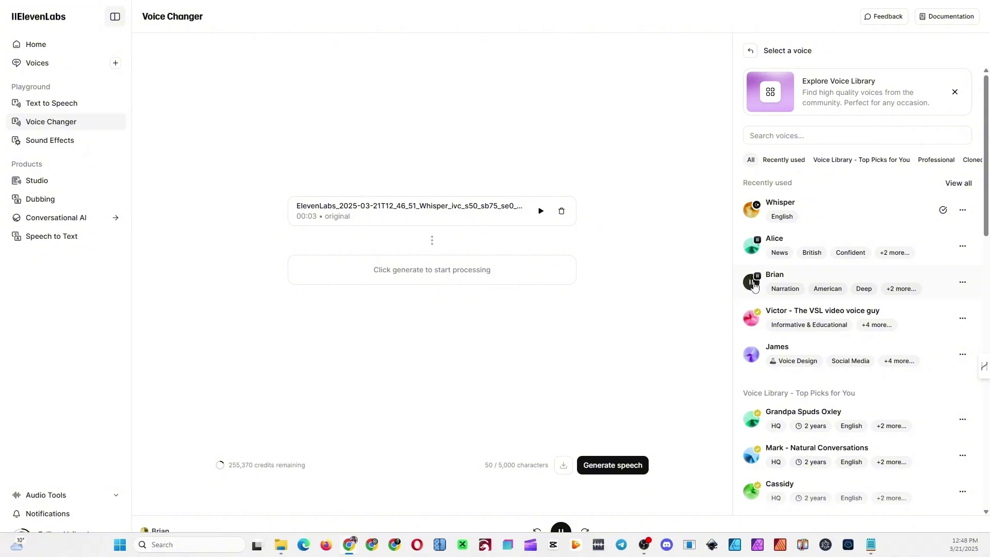
left_click(753, 283)
left_click(880, 278)
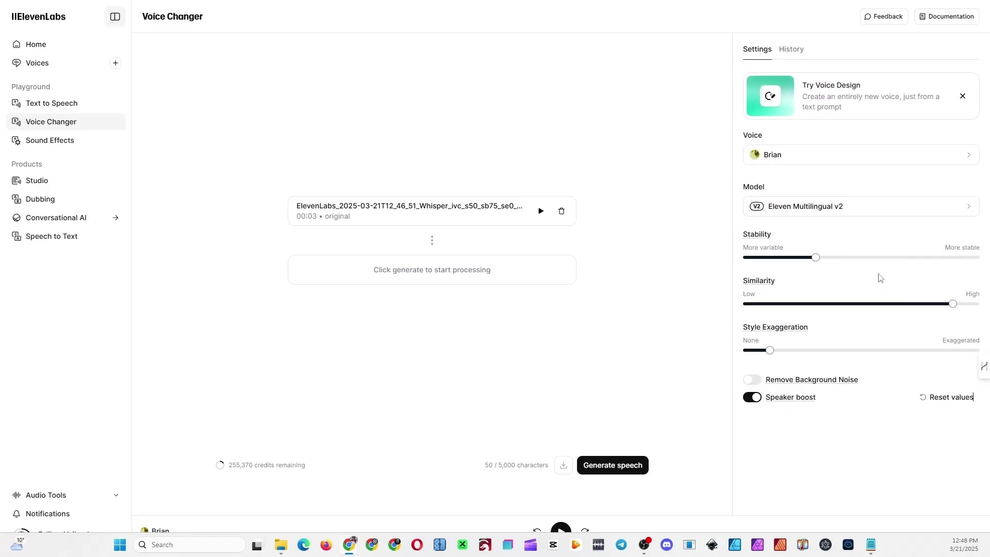
Step: Convert the Whisper clip into Brian's voice, then regenerate the conversion twice
left_click(589, 466)
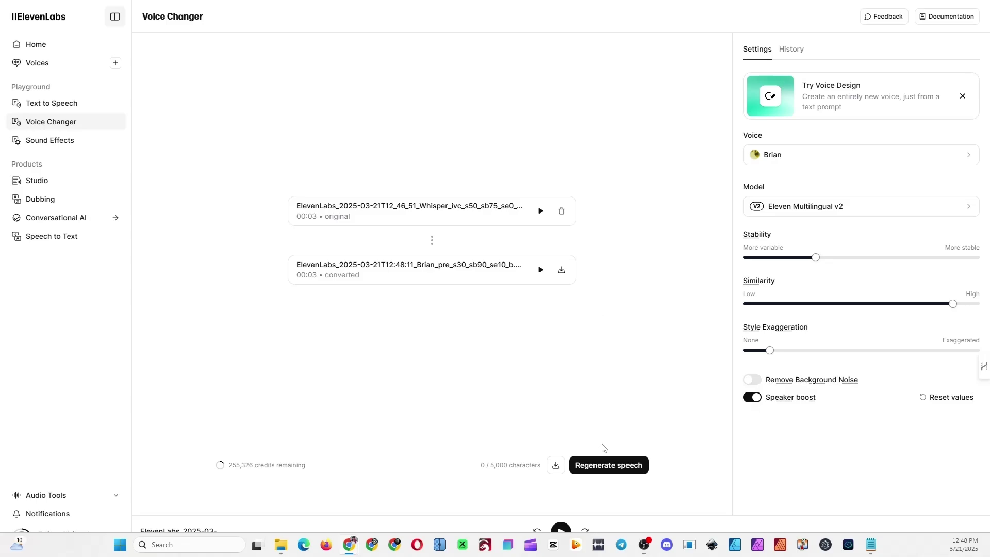
left_click(609, 469)
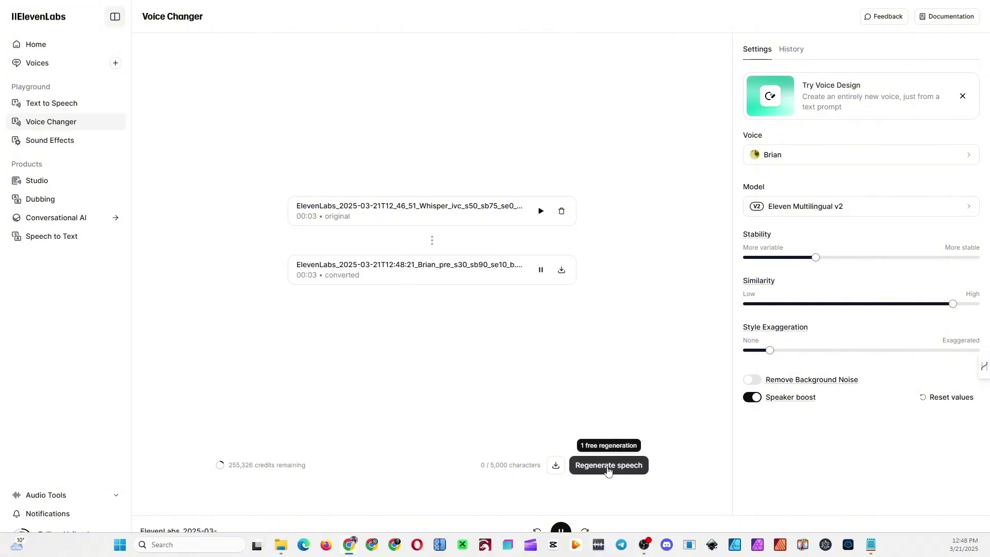
left_click(609, 467)
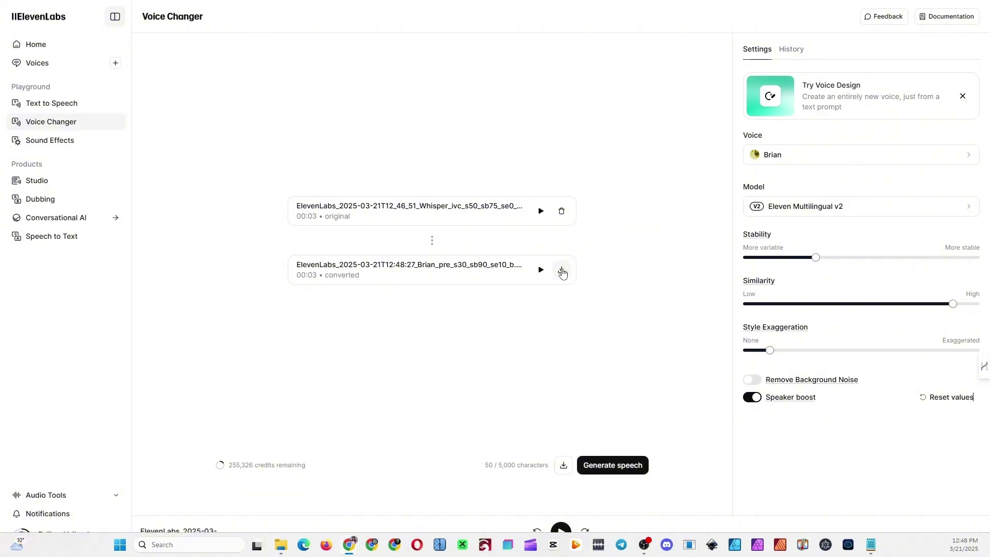
Step: Preview and pick Alice, convert the Whisper recording, then regenerate it once
left_click(865, 166)
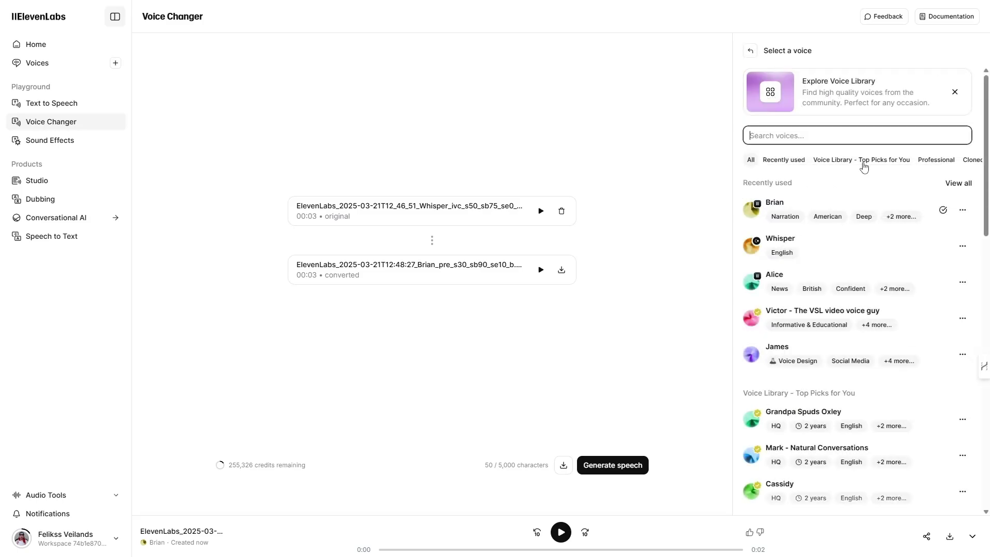
left_click(754, 284)
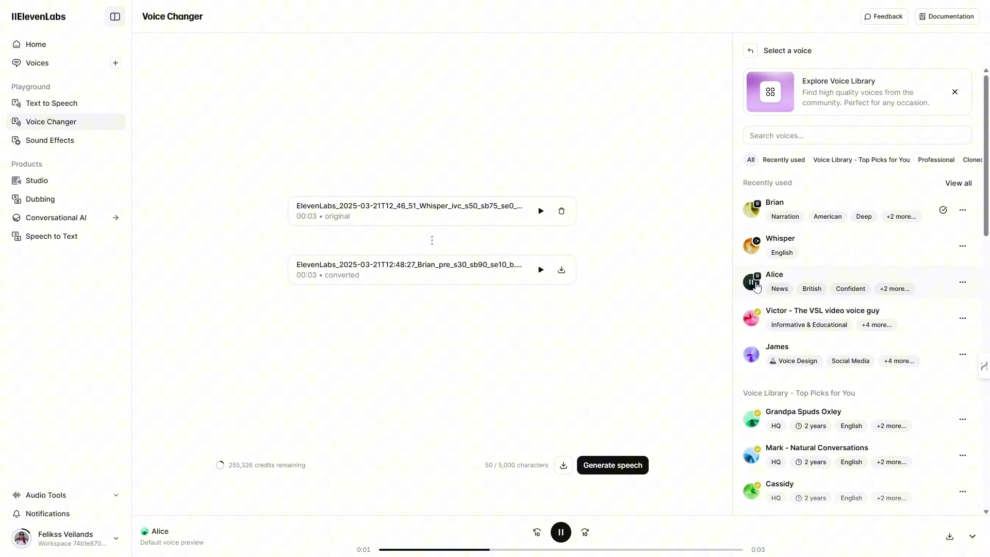
left_click(755, 286)
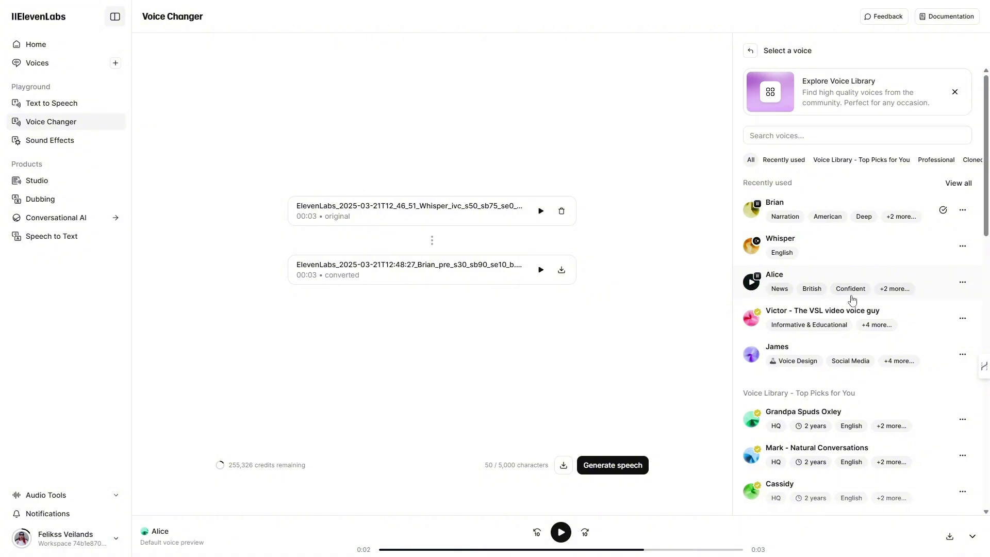
left_click(916, 279)
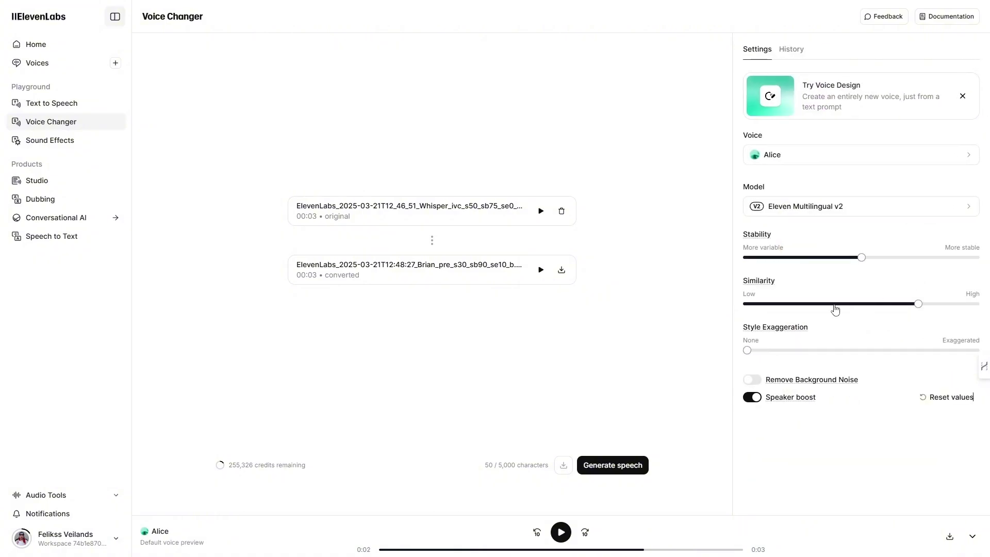
left_click(615, 466)
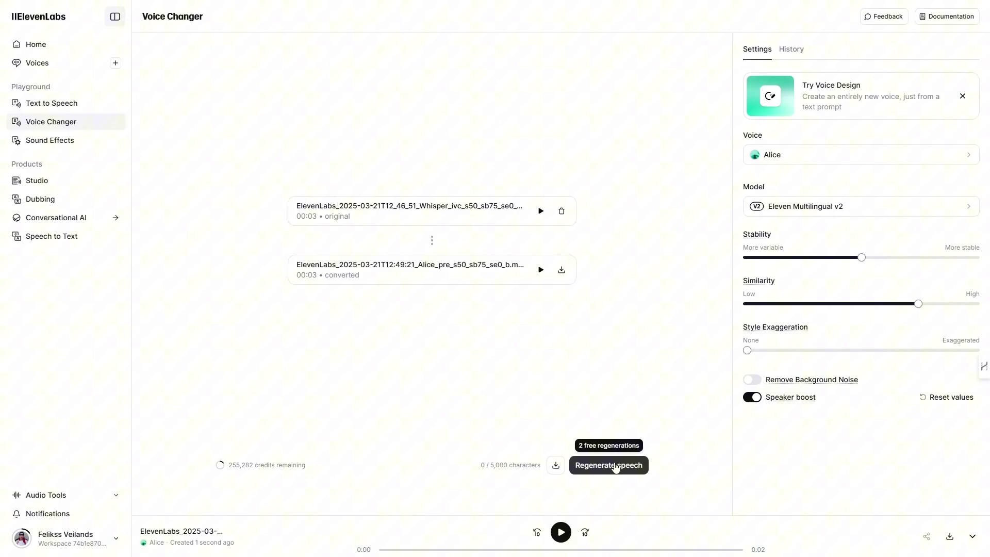
left_click(616, 466)
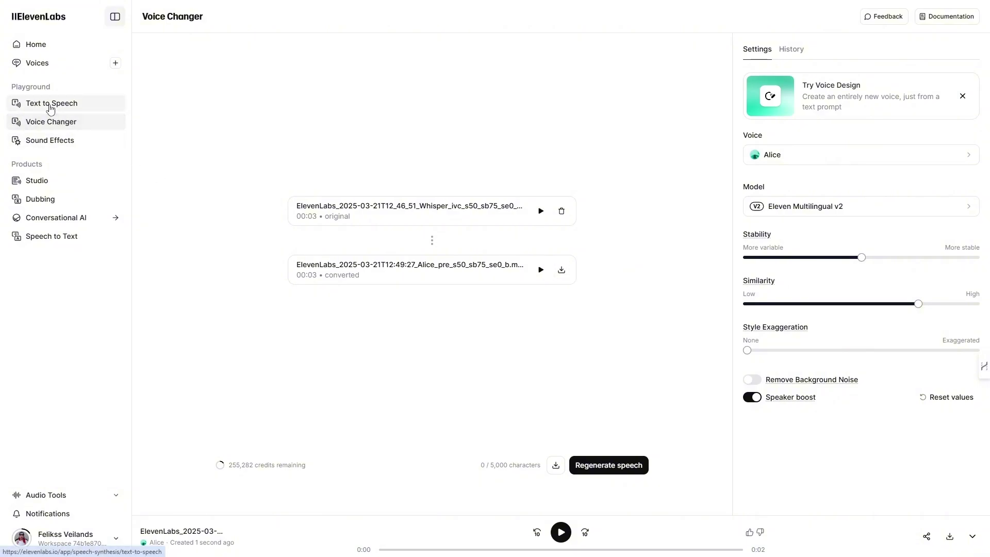
Step: Replace the text with "And then he whispered:...", generate it in Alice's voice and download it
left_click(58, 107)
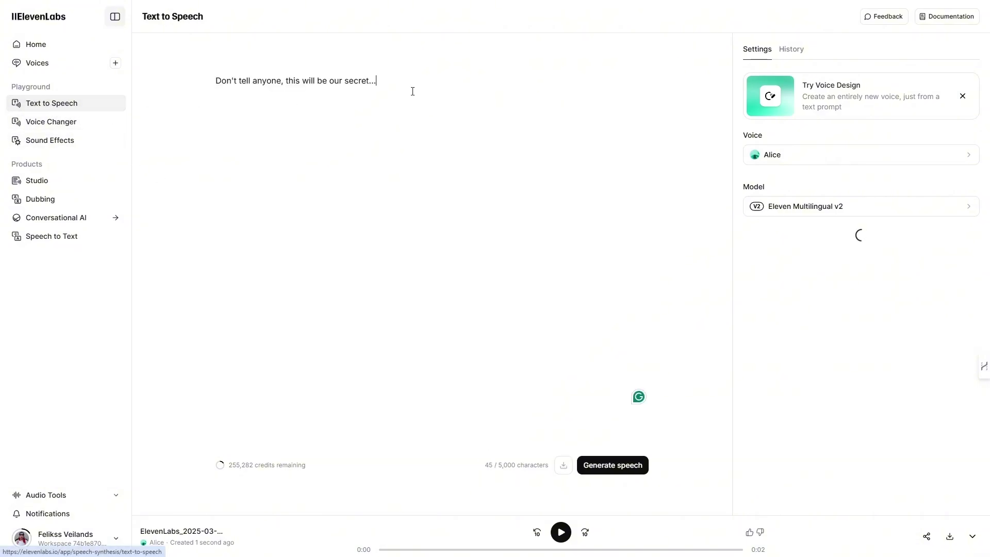
left_click_drag(394, 84, 196, 84)
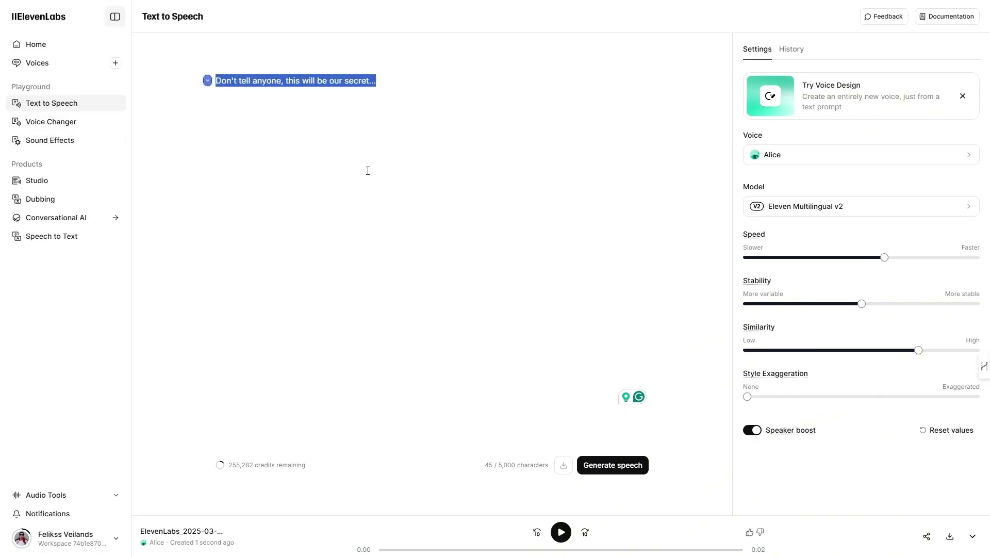
type("And")
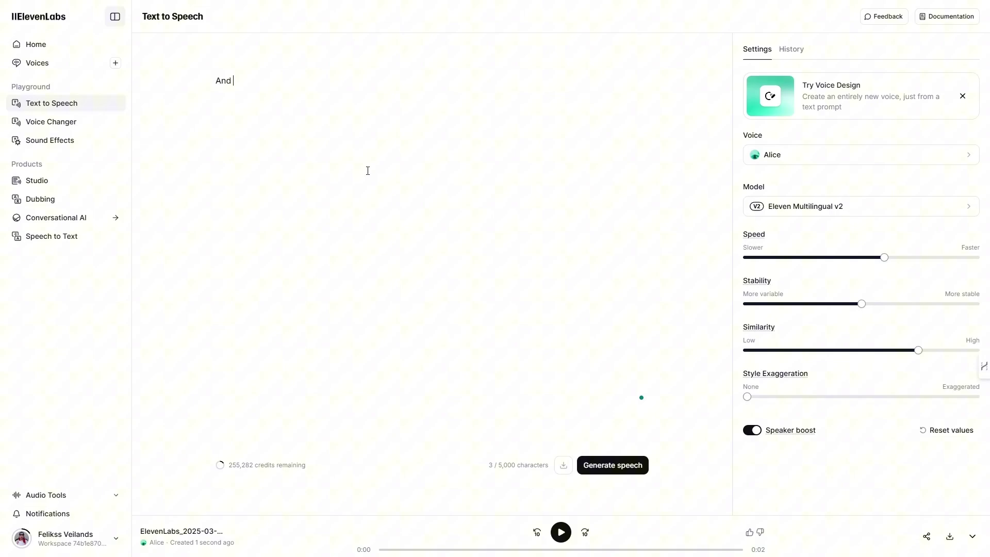
type(" then he whispered:")
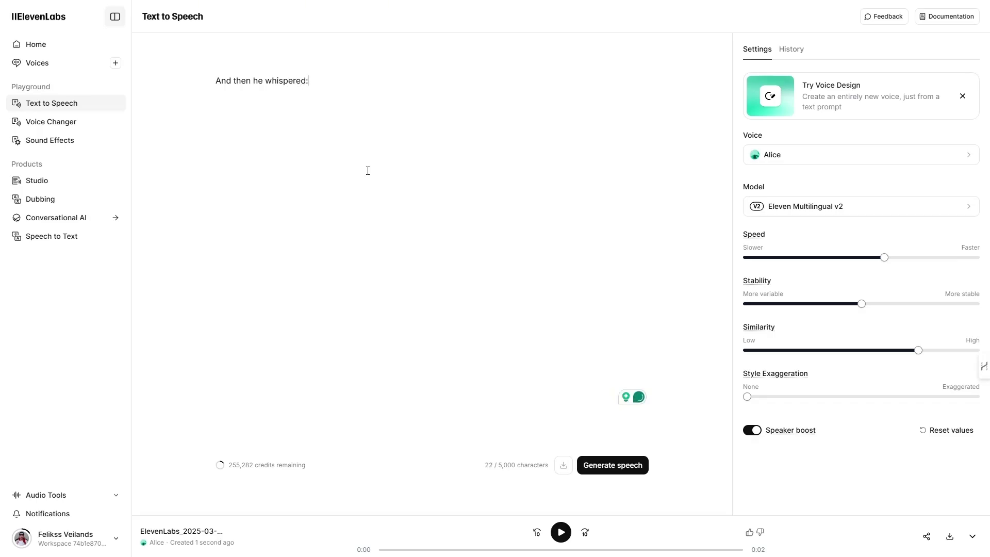
type("...")
left_click(605, 467)
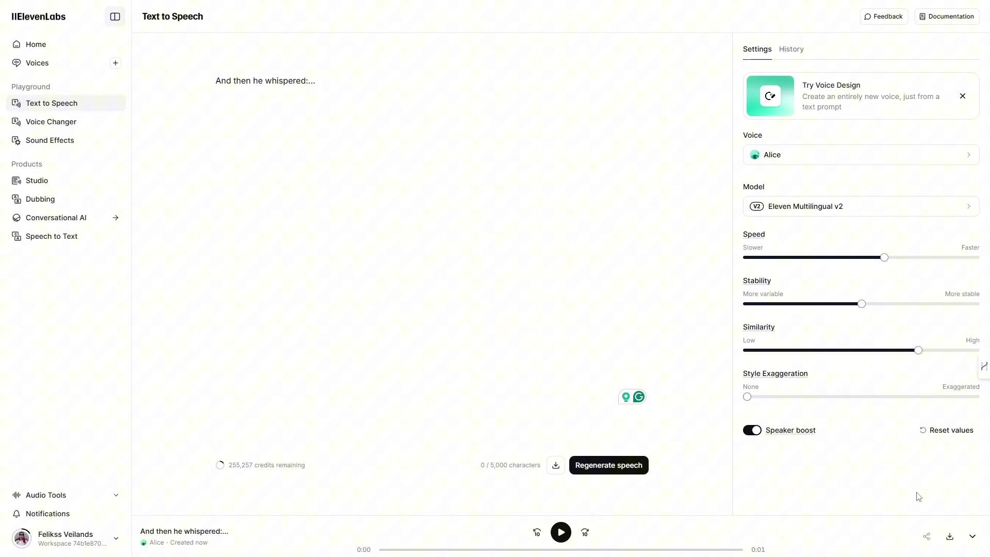
left_click(951, 537)
Step: Switch the voice to Brian, then generate and regenerate the line
left_click(813, 161)
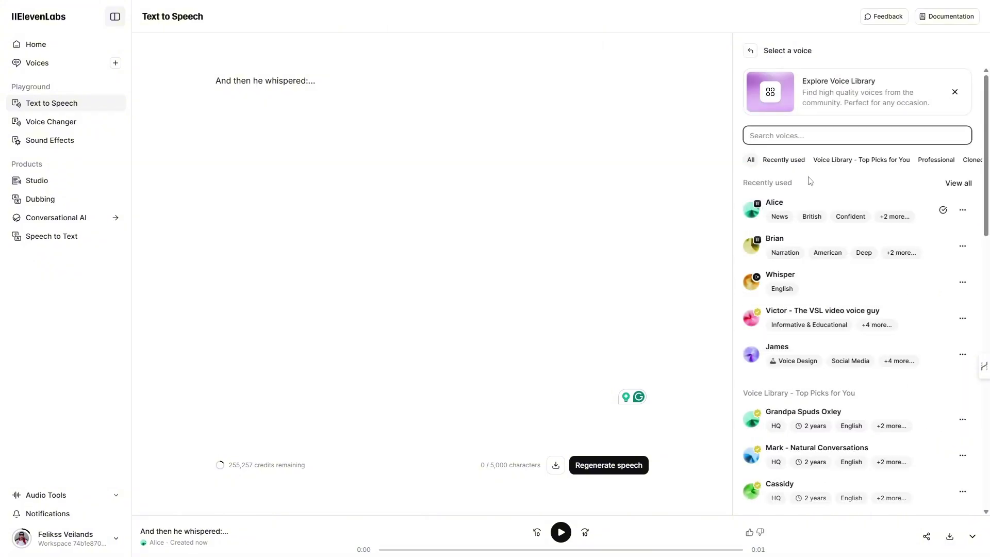
left_click(757, 251)
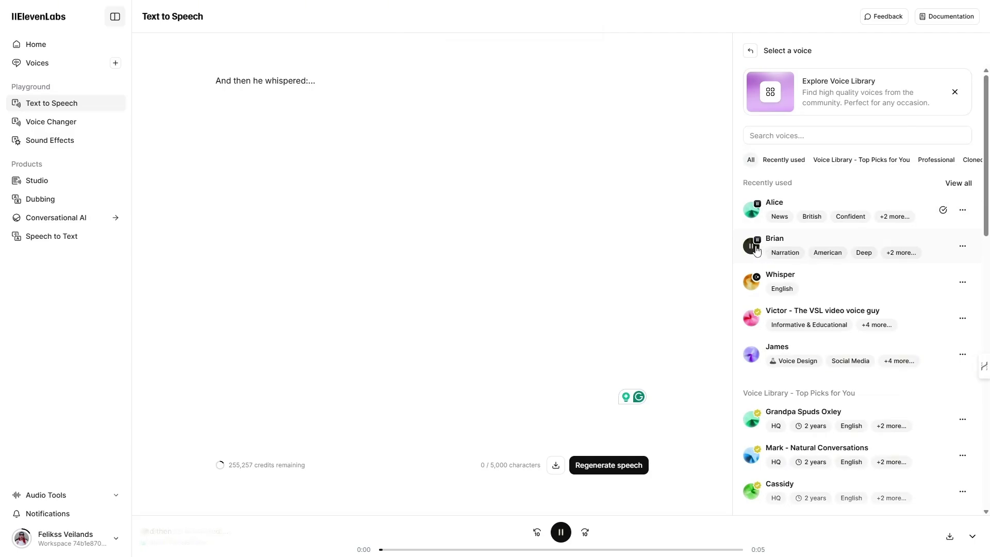
left_click(901, 244)
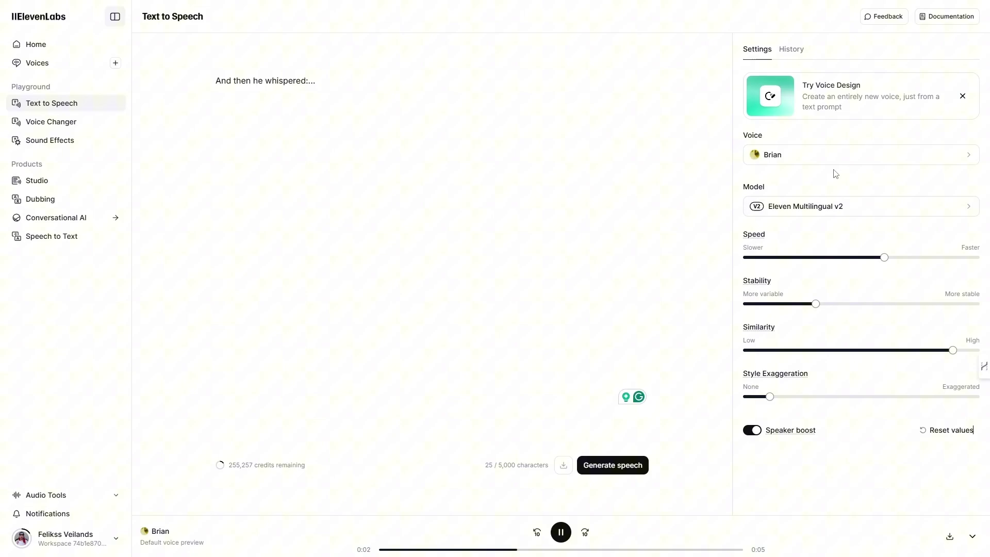
left_click(608, 465)
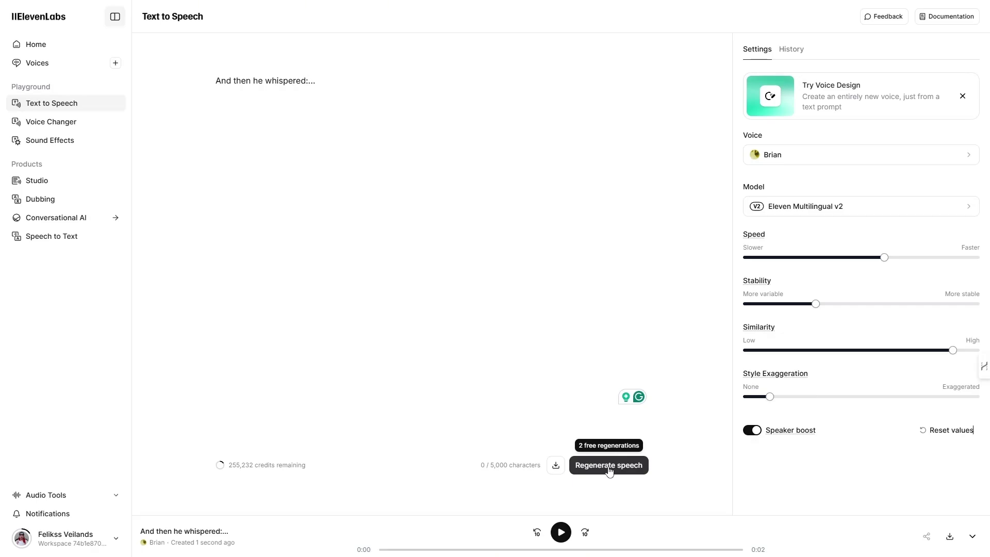
left_click(610, 469)
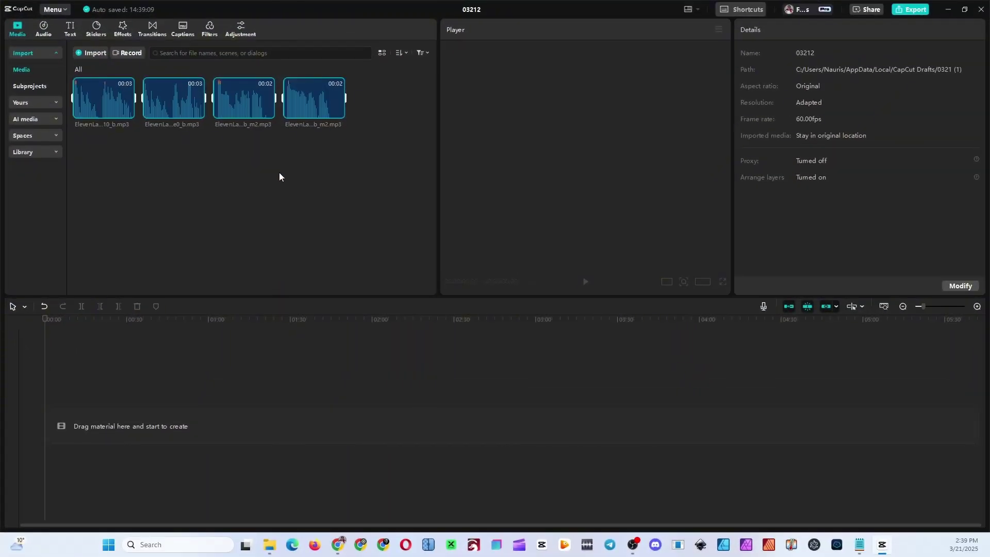
Step: Add the first imported clip to the timeline, boost it to 20.0dB, and play it back
left_click(286, 177)
mouse_move(124, 104)
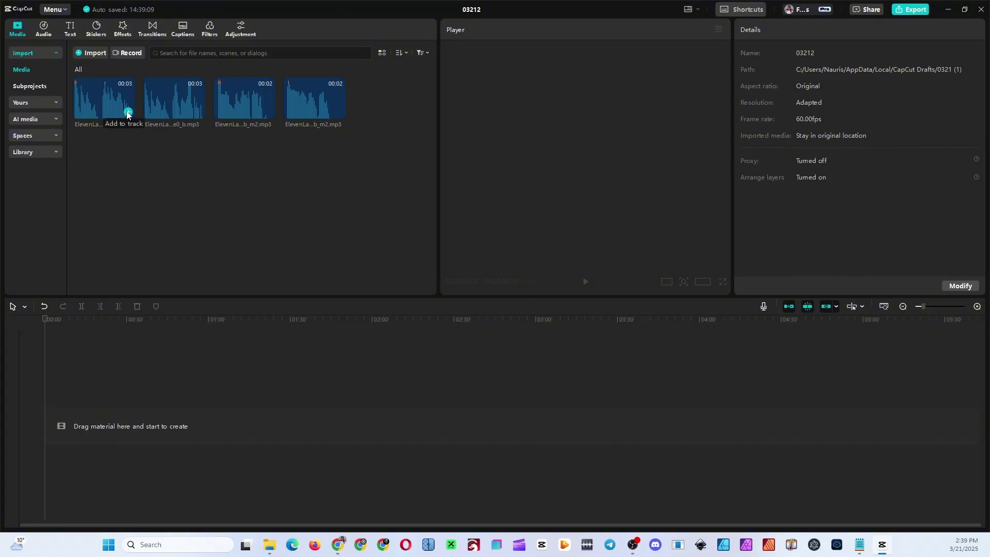
left_click(128, 113)
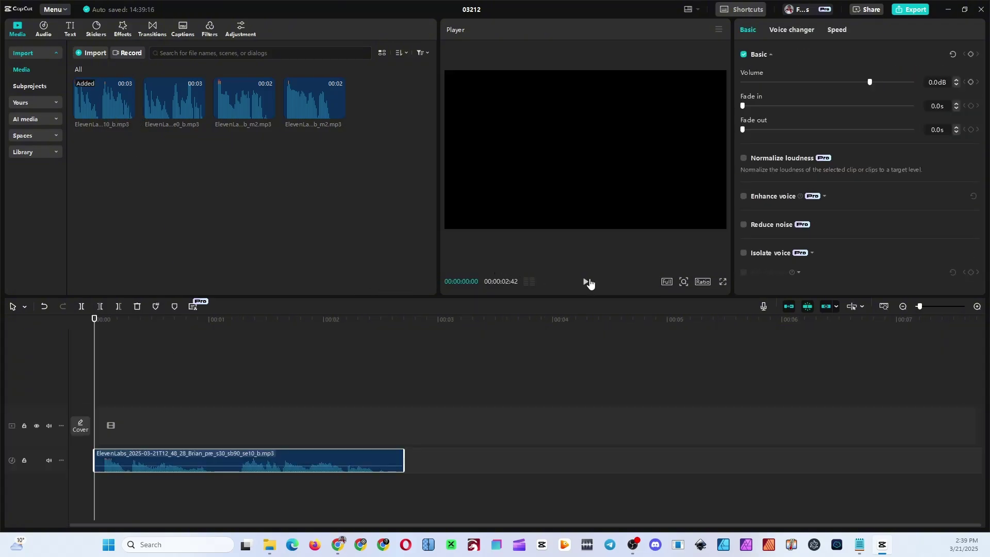
left_click_drag(400, 460, 376, 433)
left_click(586, 283)
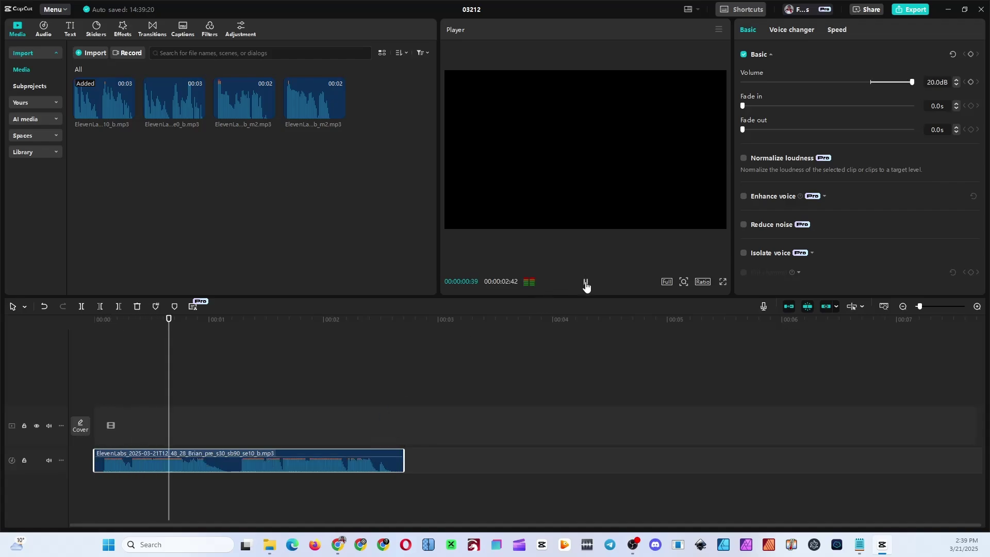
left_click(586, 284)
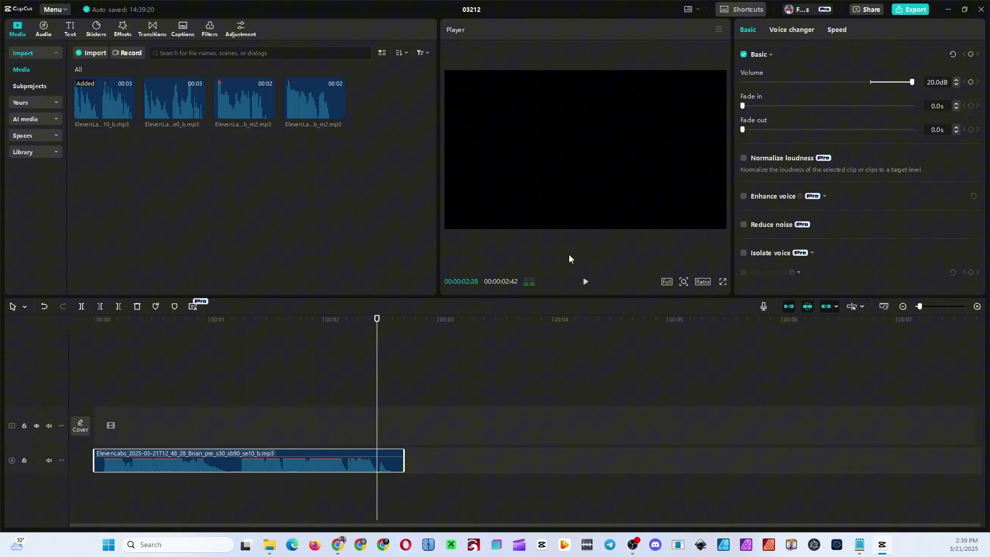
Step: Preview the other clips, place the fourth at the timeline start with the first after it
left_click(232, 94)
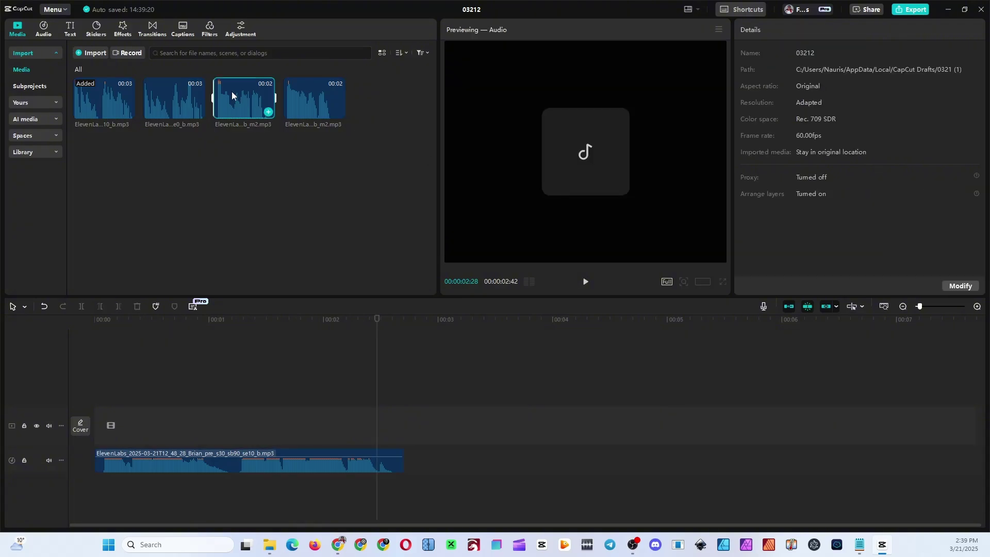
left_click(181, 97)
left_click(313, 101)
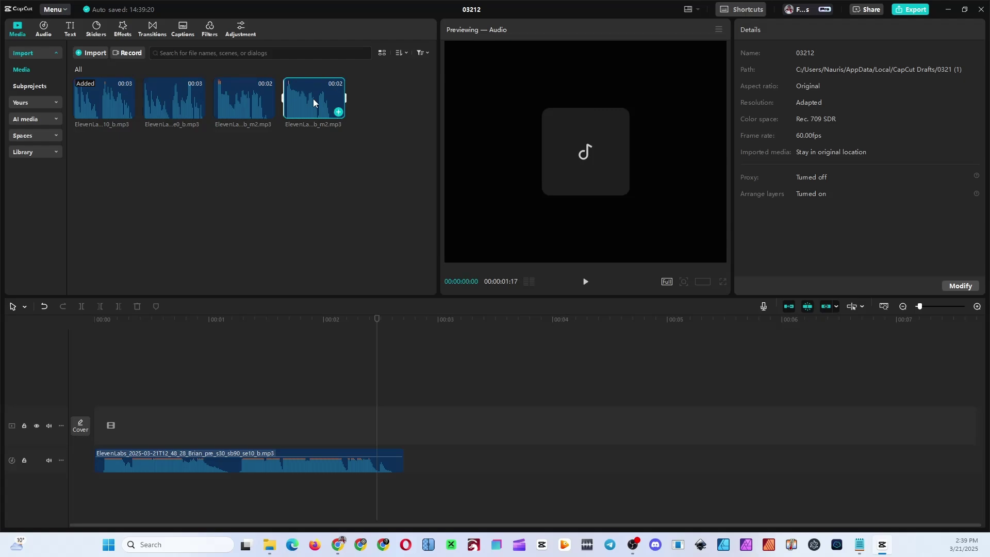
left_click_drag(313, 98, 92, 457)
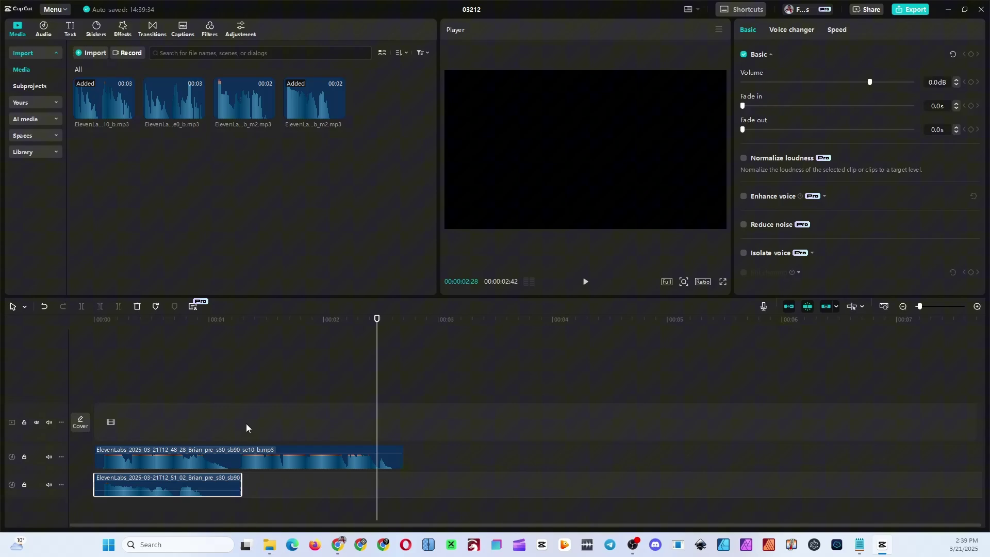
left_click_drag(243, 456, 394, 484)
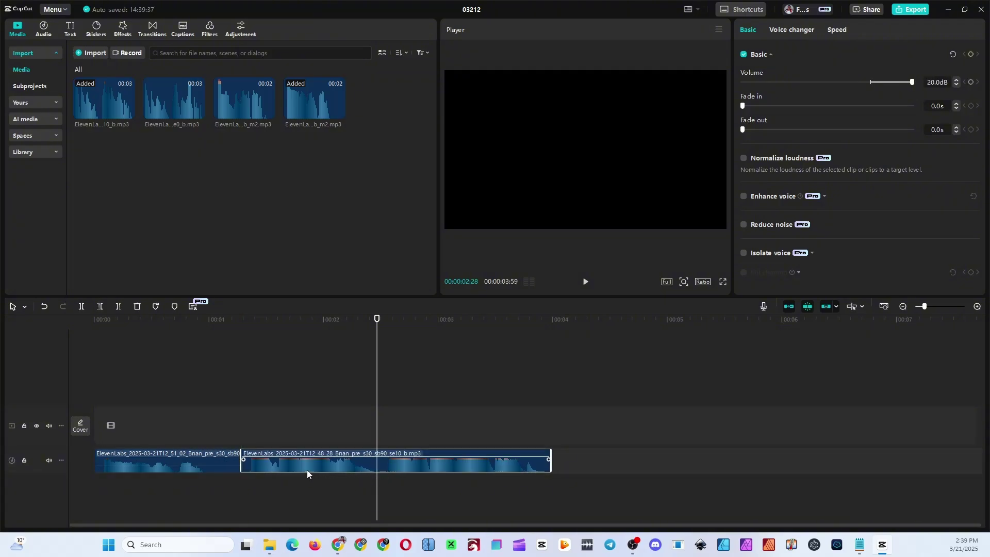
Step: Play the two back-to-back Brian clips from the timeline start
left_click(224, 466)
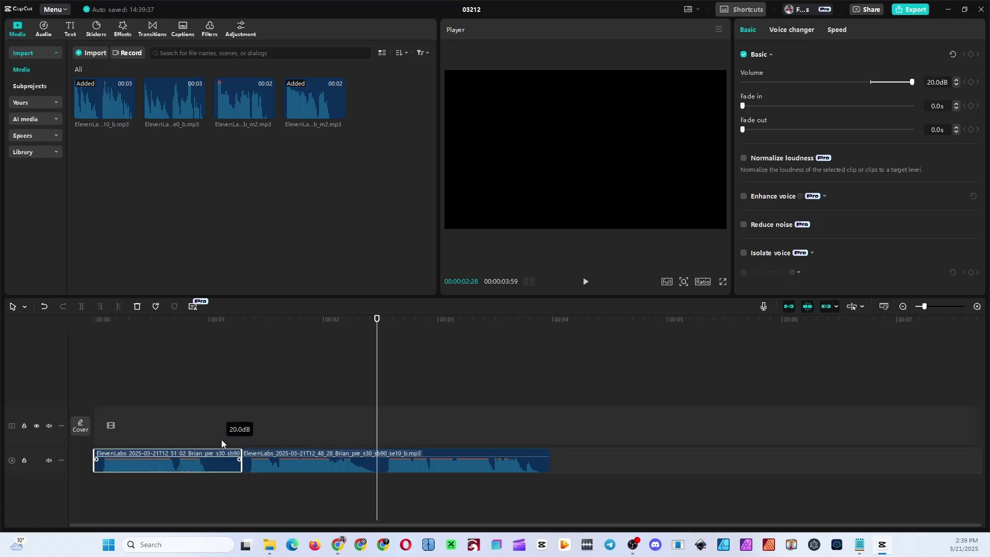
left_click_drag(377, 374, 91, 370)
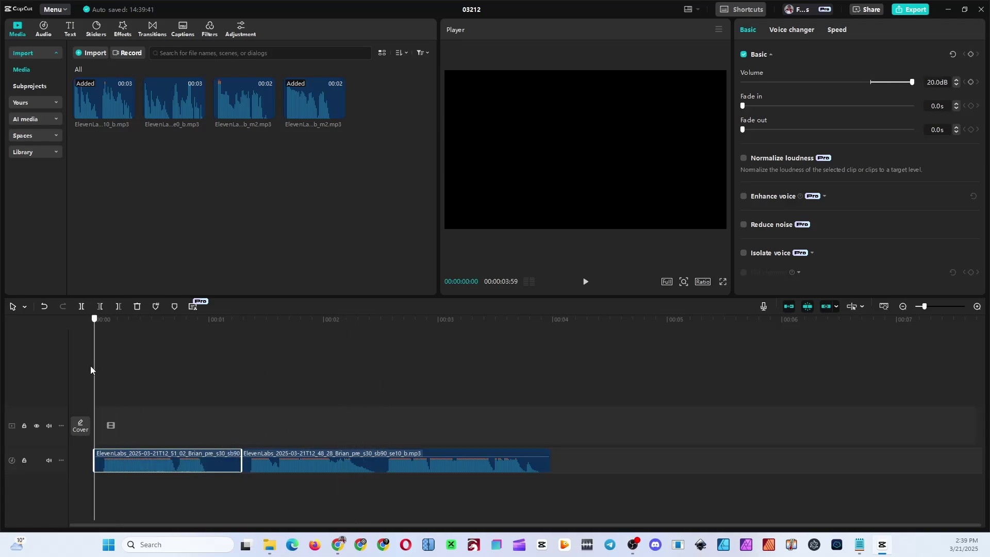
left_click(584, 283)
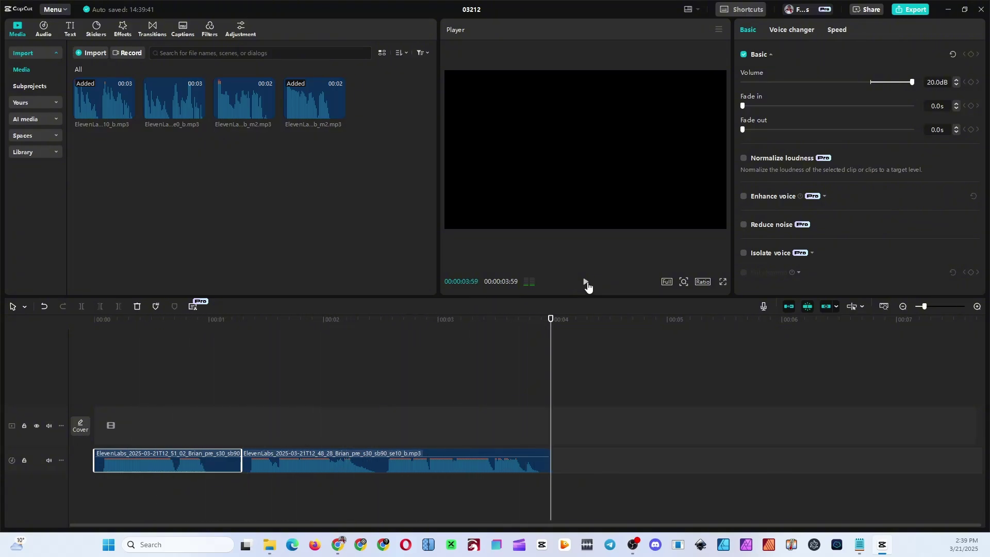
left_click(587, 283)
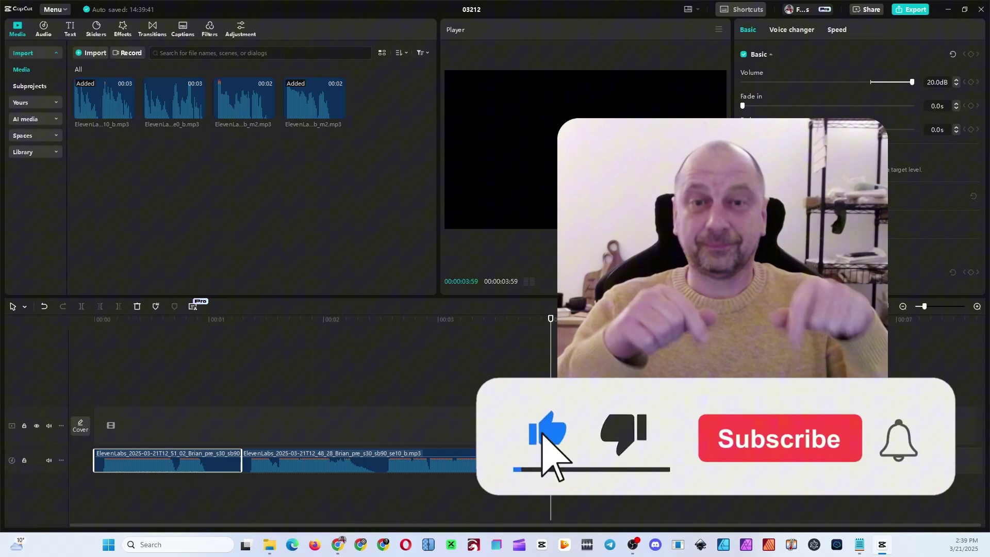
Step: Mute the Brian track and place the two Alice clips back to back on a new track
left_click(49, 460)
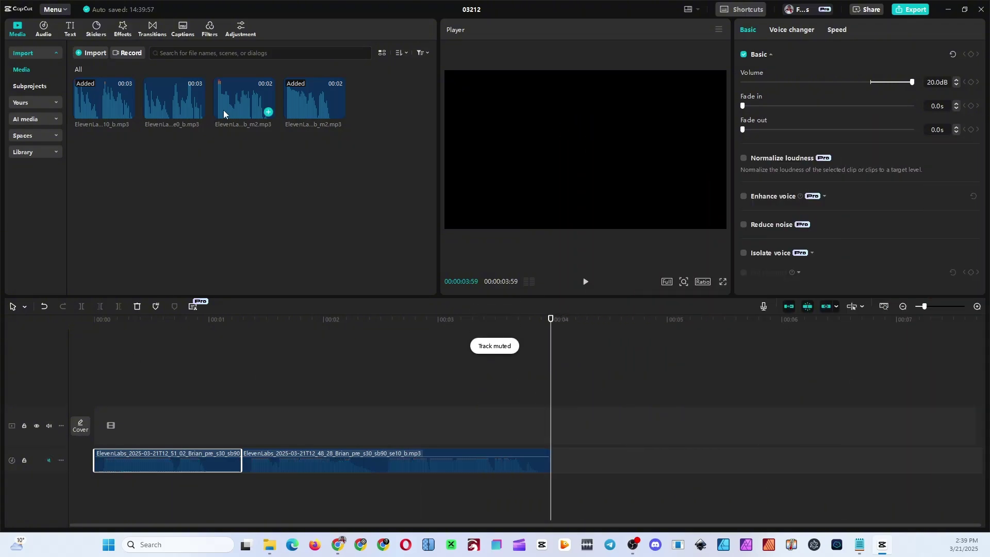
left_click(224, 112)
left_click_drag(224, 110, 91, 484)
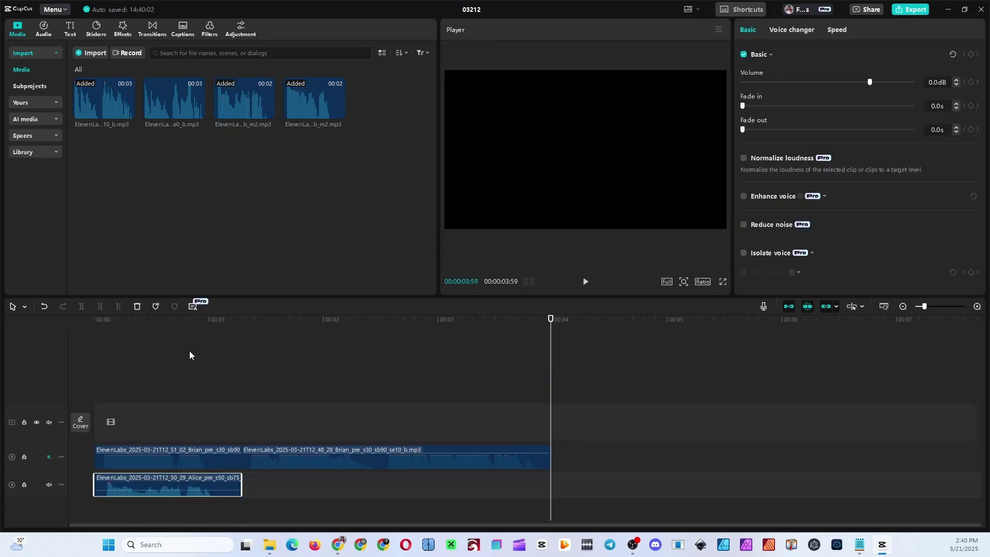
left_click(178, 110)
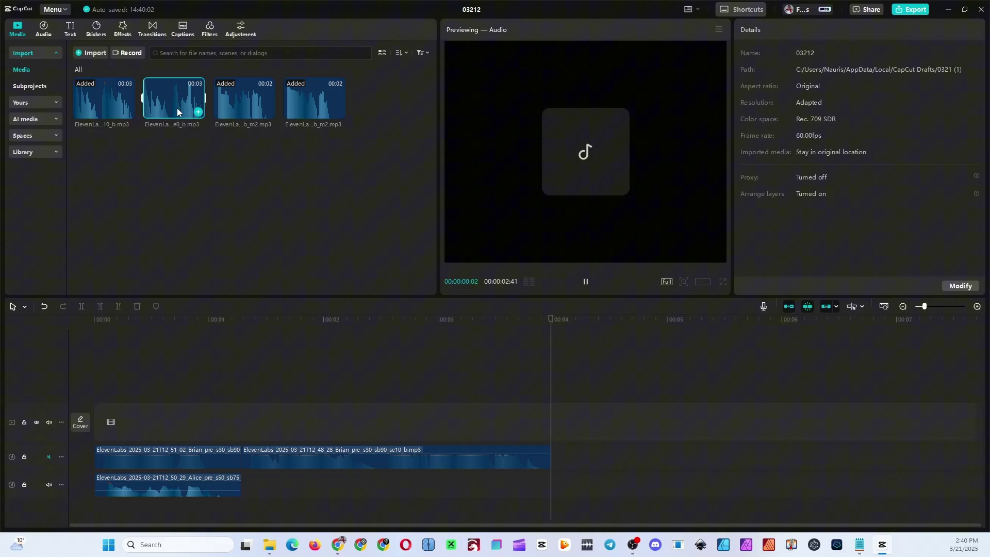
left_click_drag(178, 109, 206, 474)
Step: Boost the second Alice clip's volume to 20 dB and play back the combined clips
left_click_drag(293, 490, 292, 463)
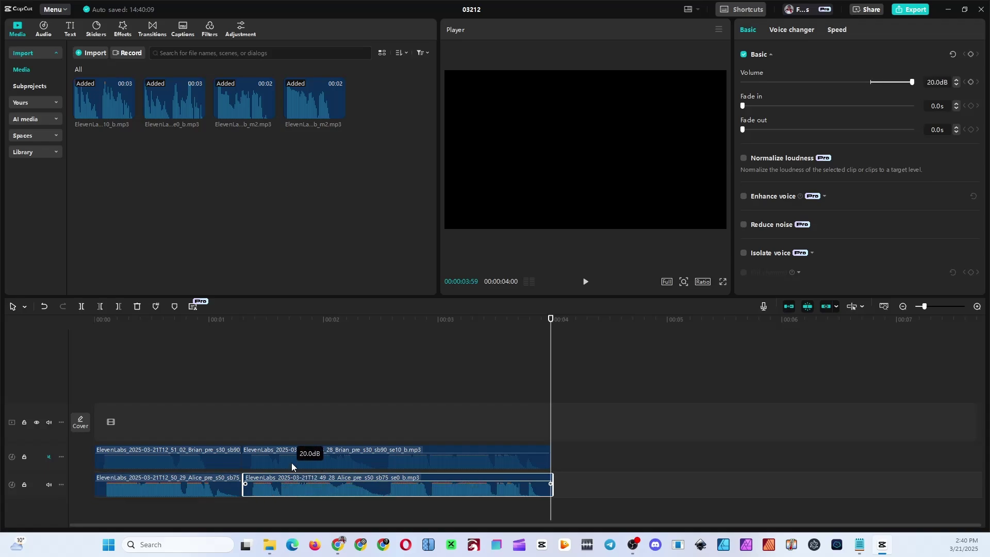
left_click(591, 282)
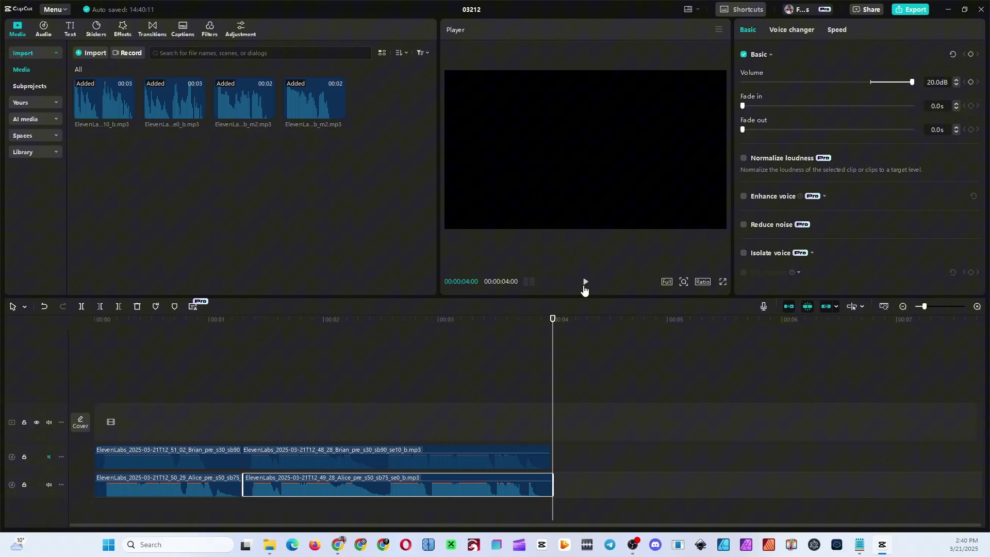
left_click(585, 284)
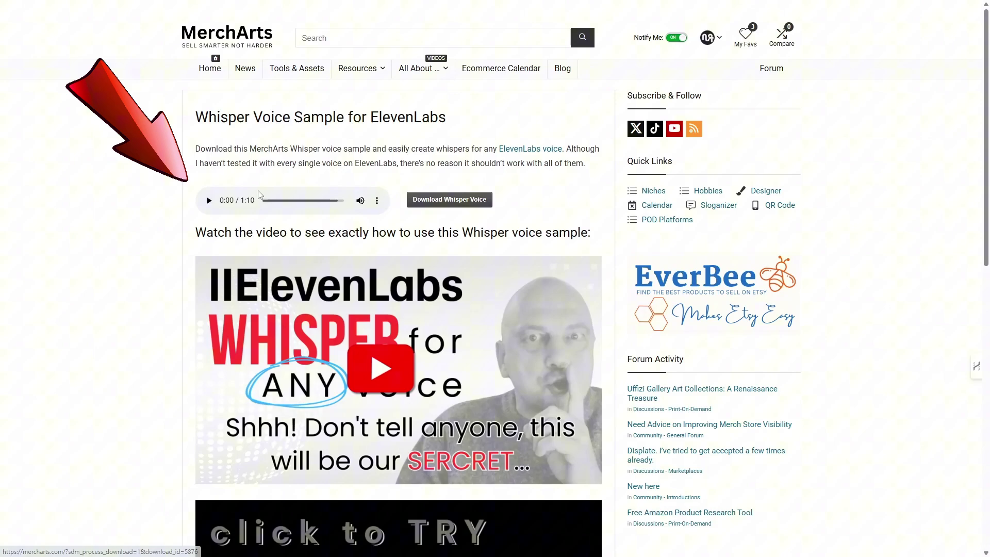
Step: Play the MerchArts whisper sample and pause it at 0:06
left_click(211, 200)
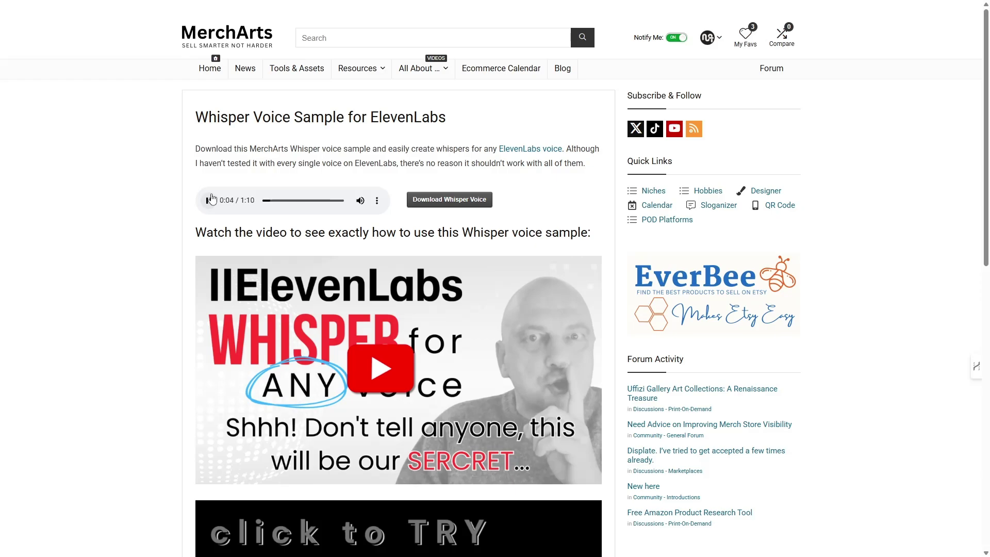
left_click(211, 200)
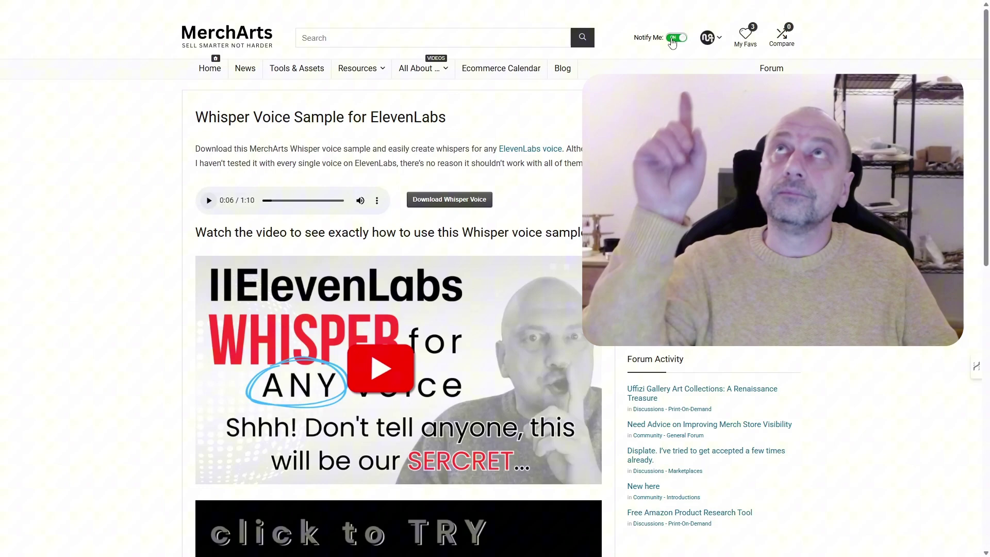
left_click(675, 37)
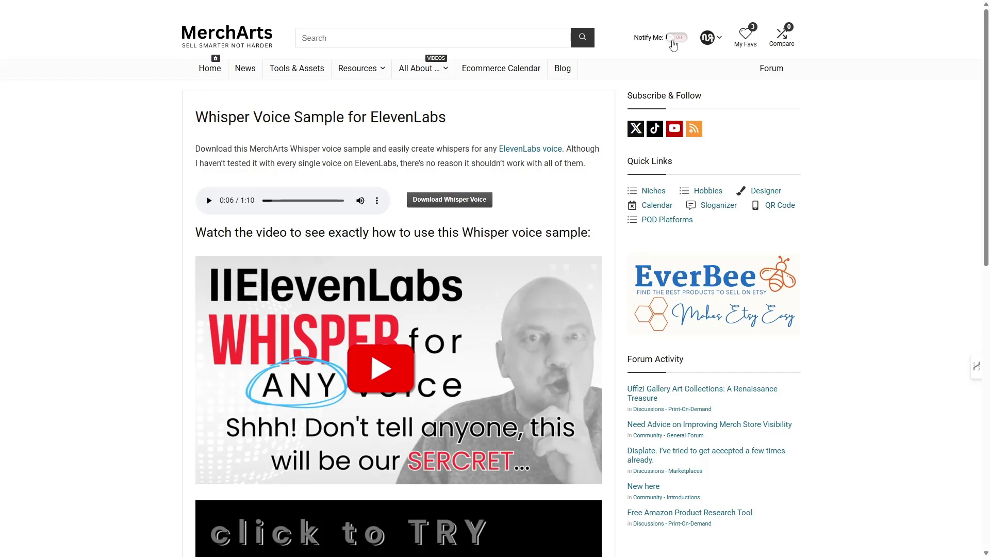
left_click(674, 45)
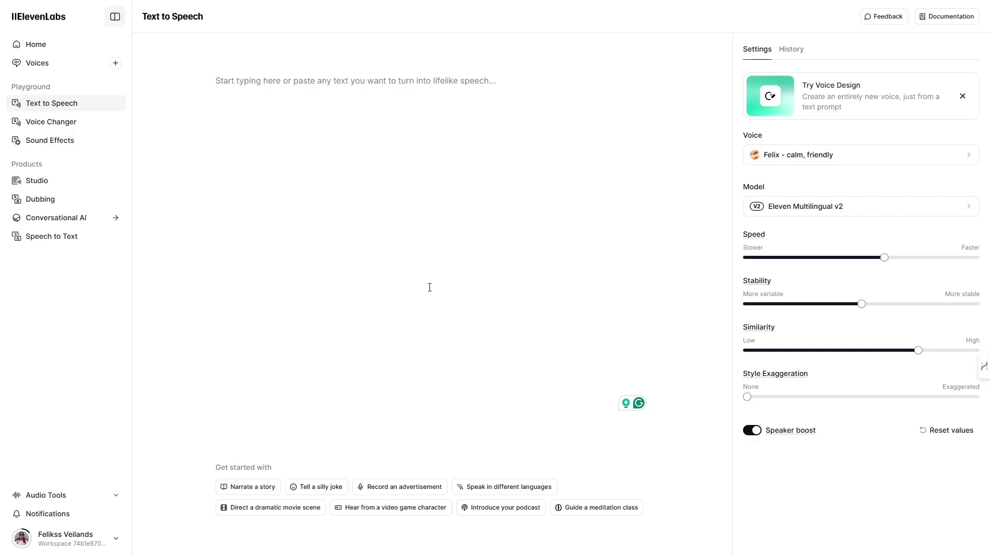
Step: Start a new Instant Voice Clone from the Voices page
left_click(29, 67)
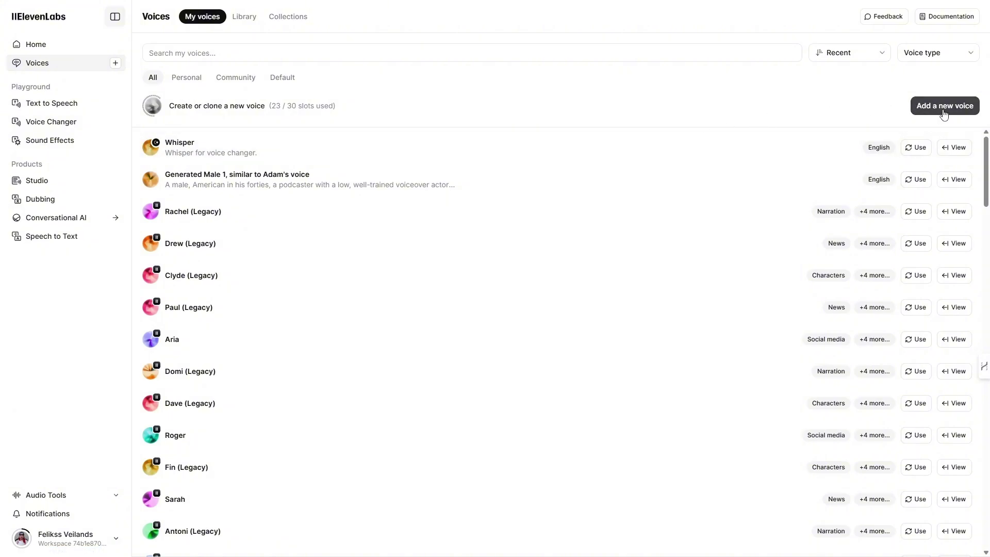
left_click(945, 112)
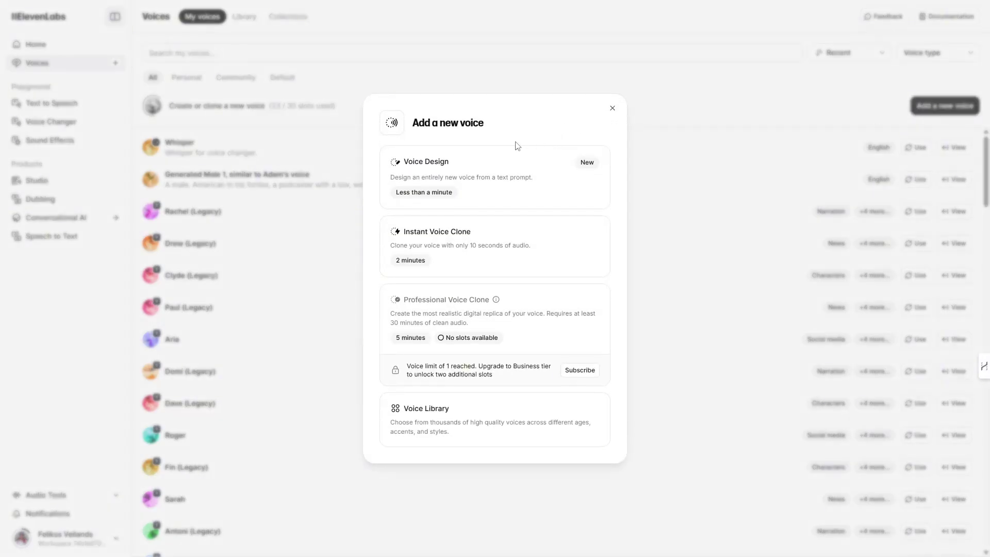
left_click(476, 244)
Step: Upload MerchArts-Whisper-Sample.mp3 from Explorer and continue to Voice Information
key("alt+Tab")
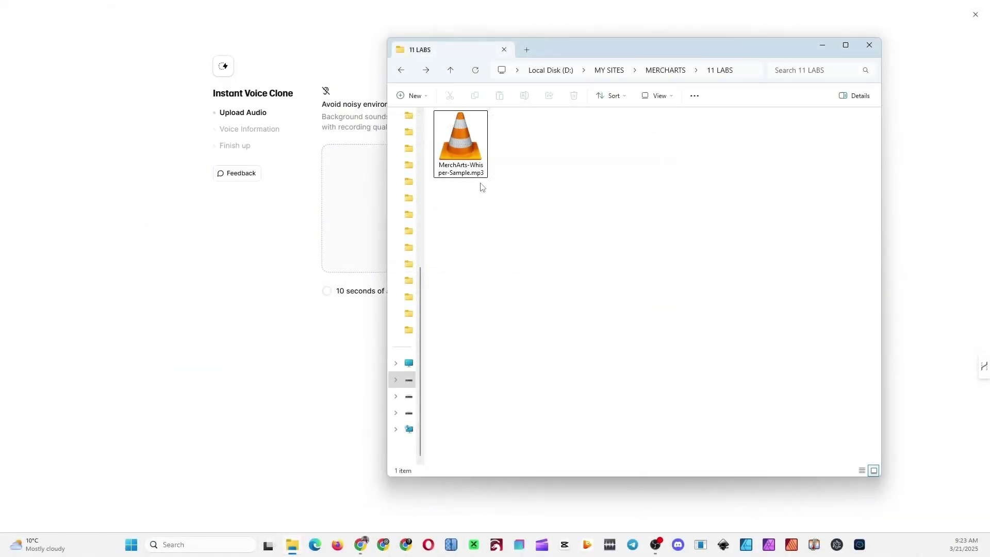
left_click(463, 146)
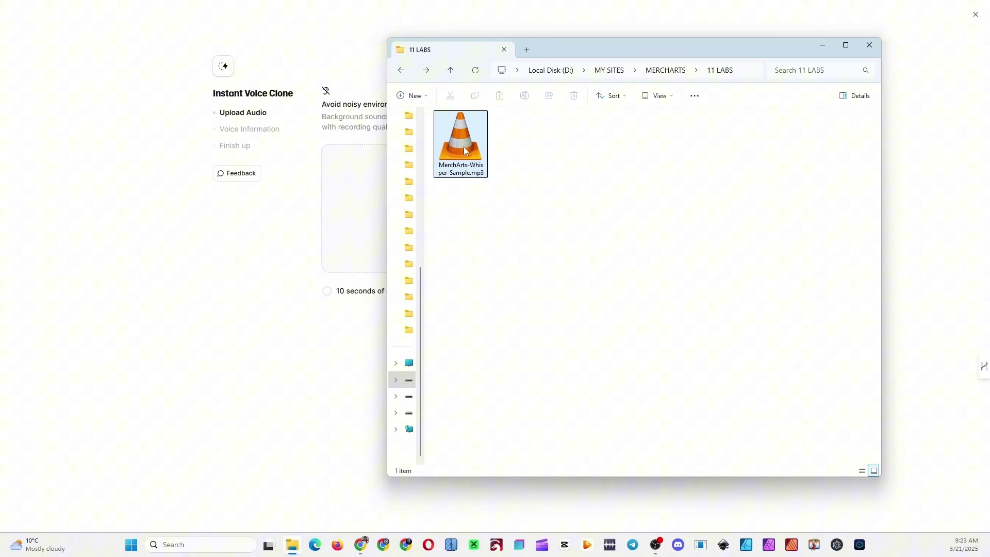
left_click_drag(466, 150, 354, 229)
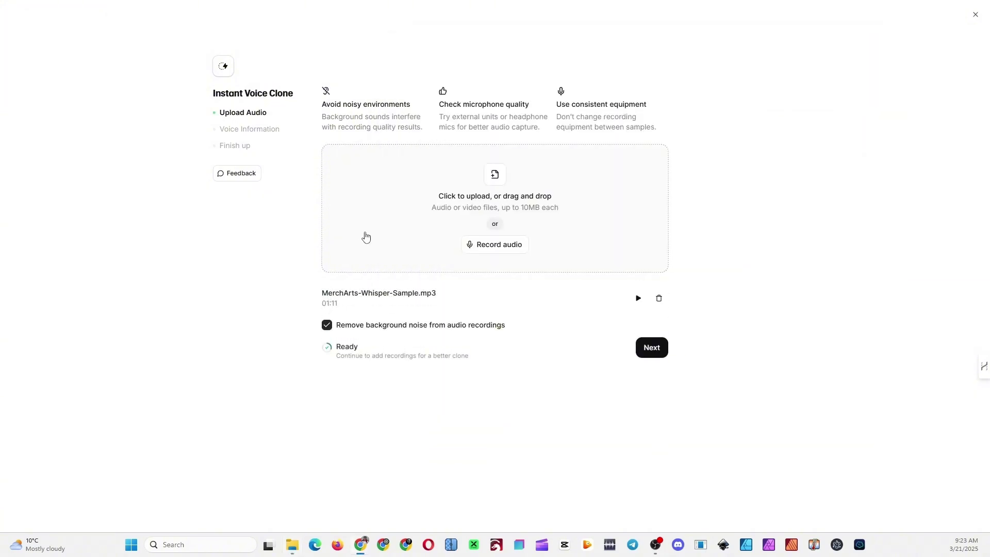
left_click(656, 356)
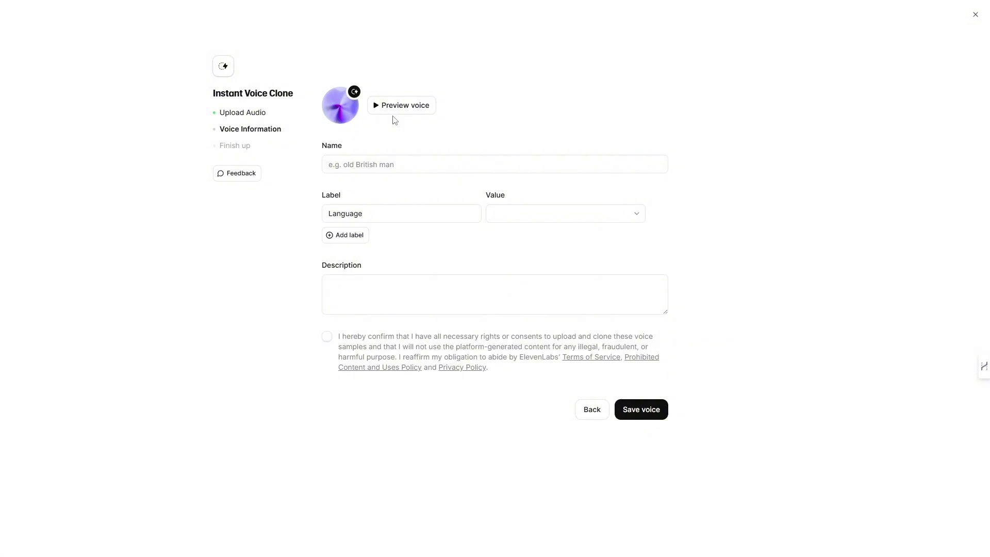
Step: Swap the uploaded audio for a fresh copy of MerchArts-Whisper-Sample.mp3 and return to Voice Information
left_click(593, 407)
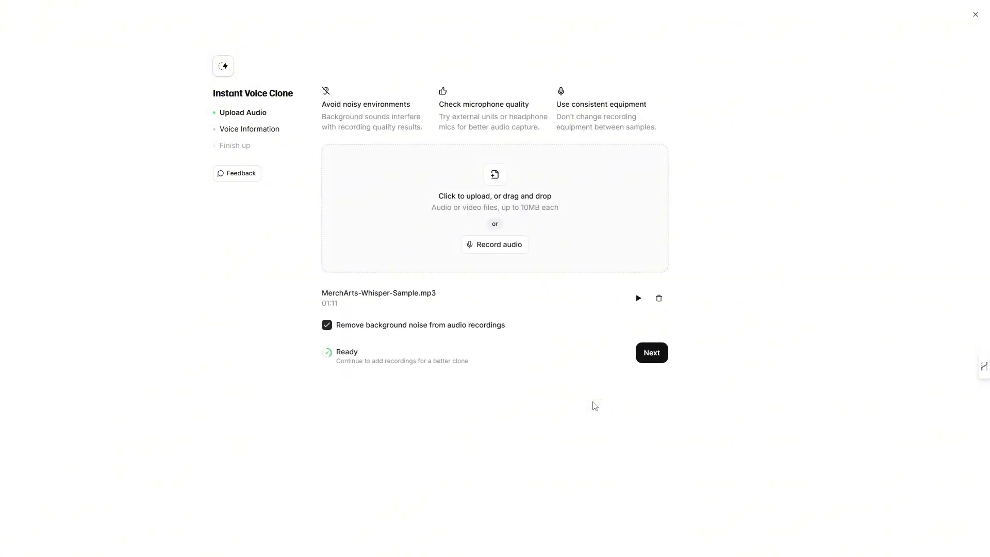
left_click(658, 299)
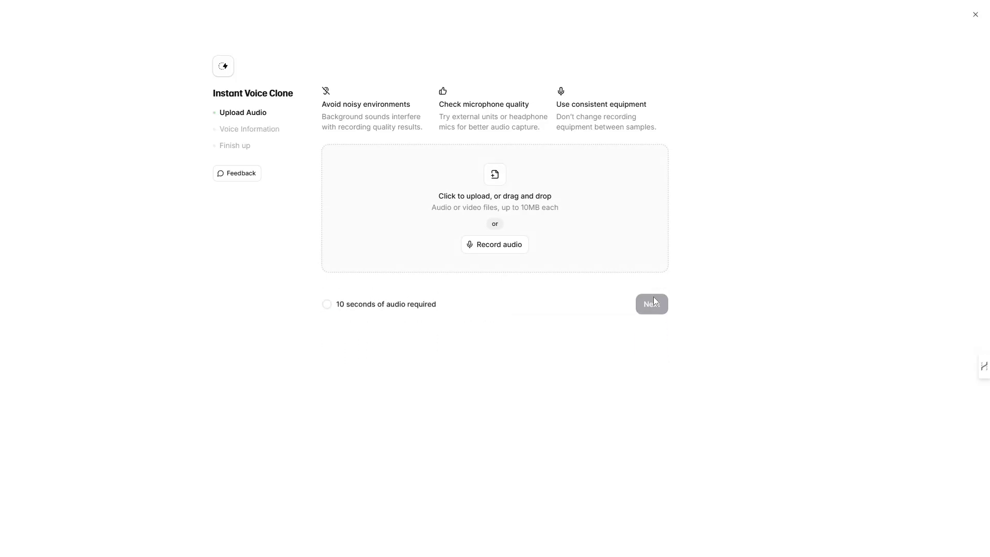
key("alt+Tab")
left_click_drag(460, 142, 387, 237)
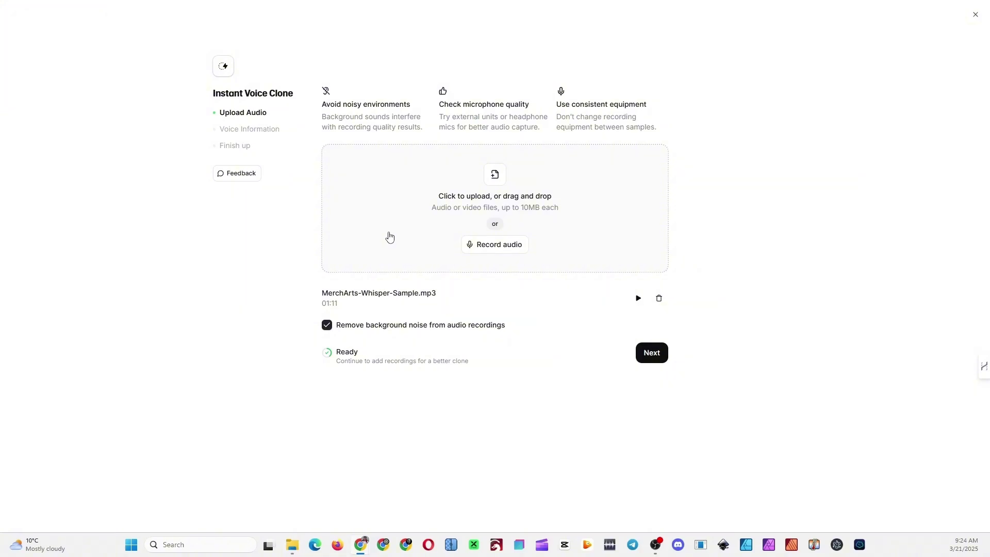
left_click(655, 356)
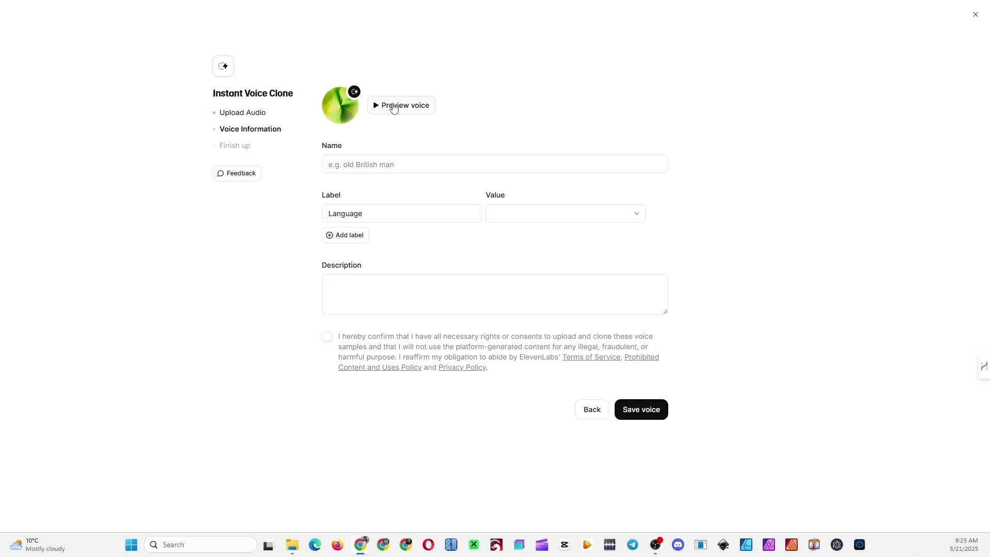
Step: Name the voice Whisper, set language to English, confirm rights, and save it
left_click(395, 165)
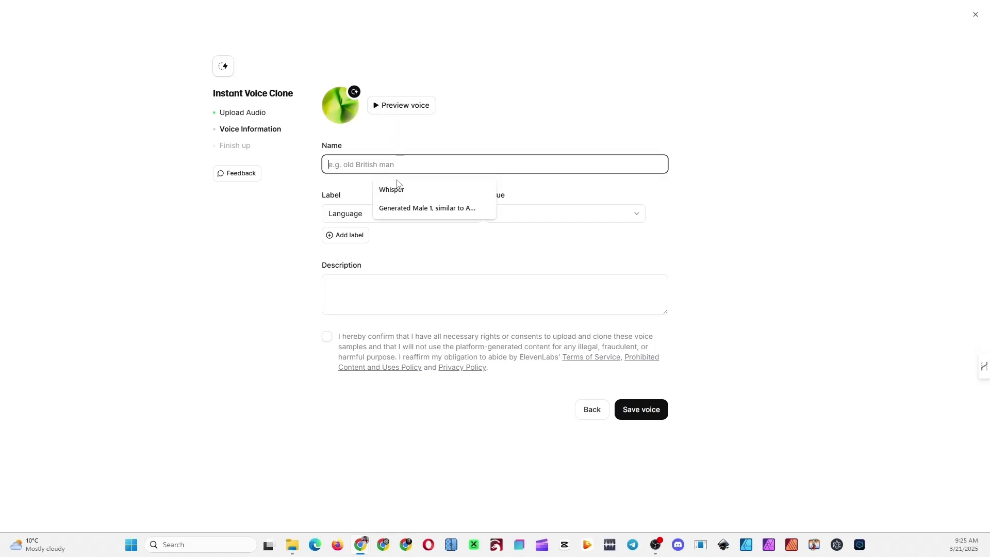
left_click(399, 189)
left_click(537, 218)
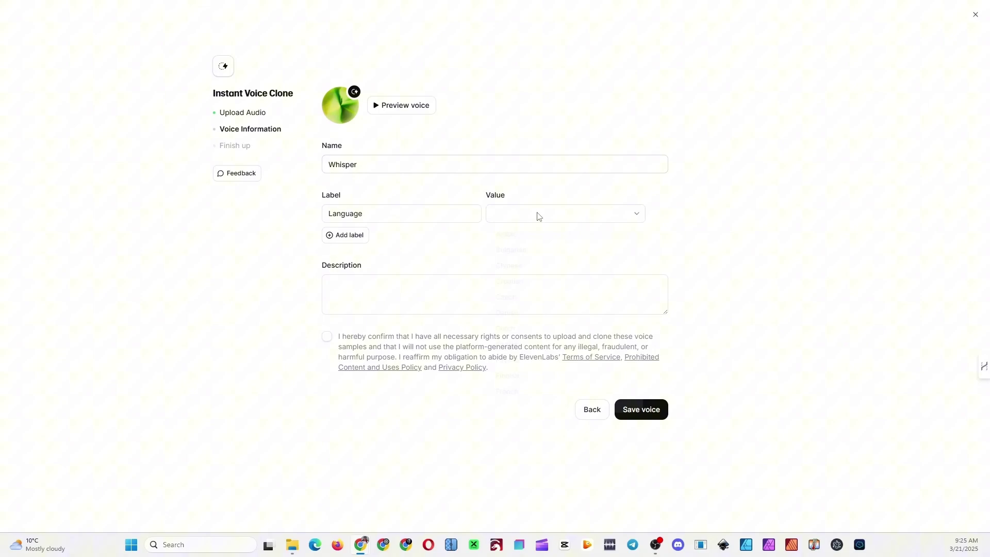
left_click(516, 354)
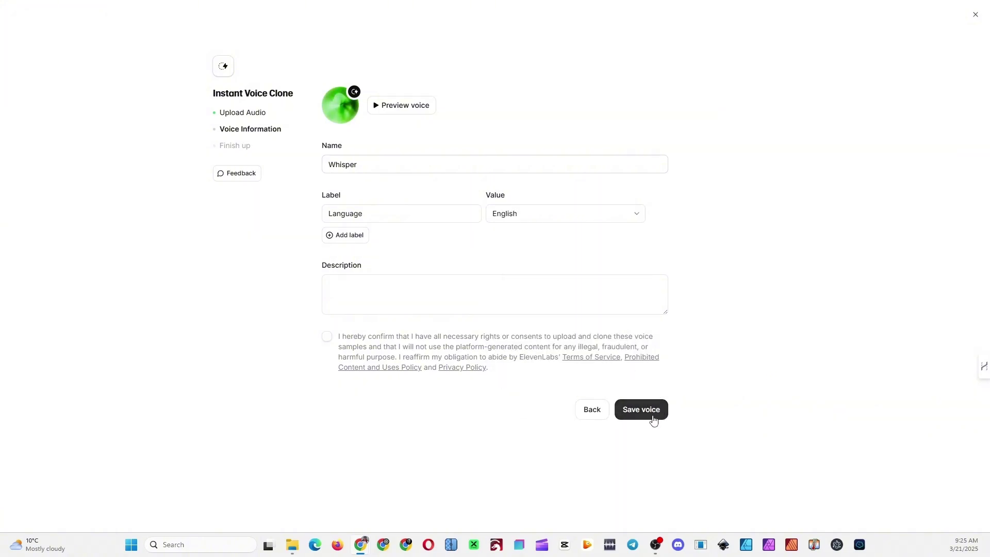
left_click(329, 339)
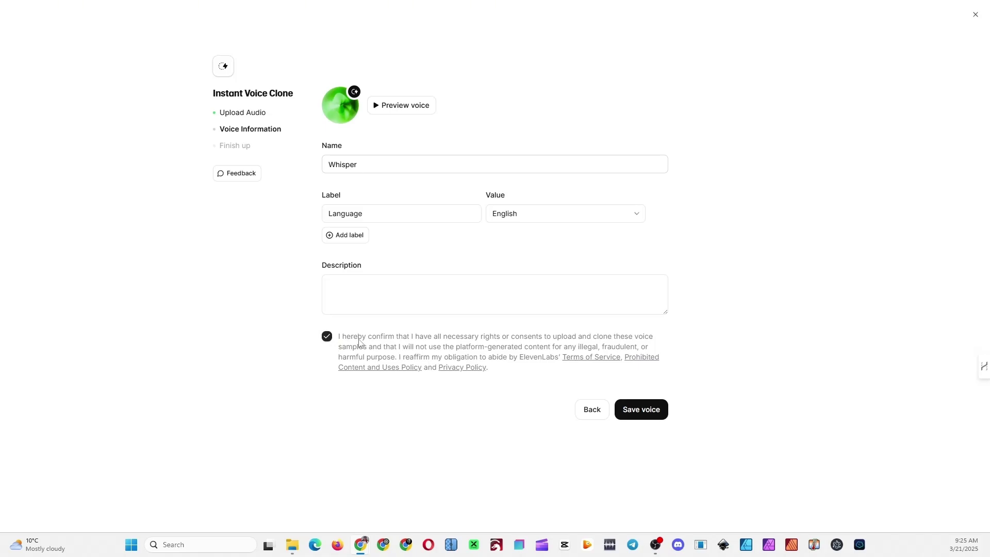
left_click(654, 412)
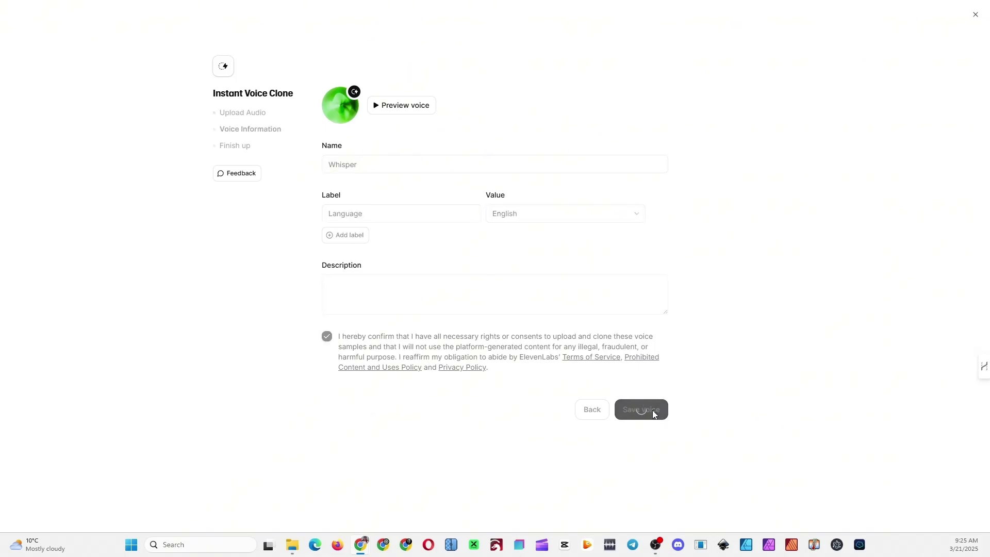